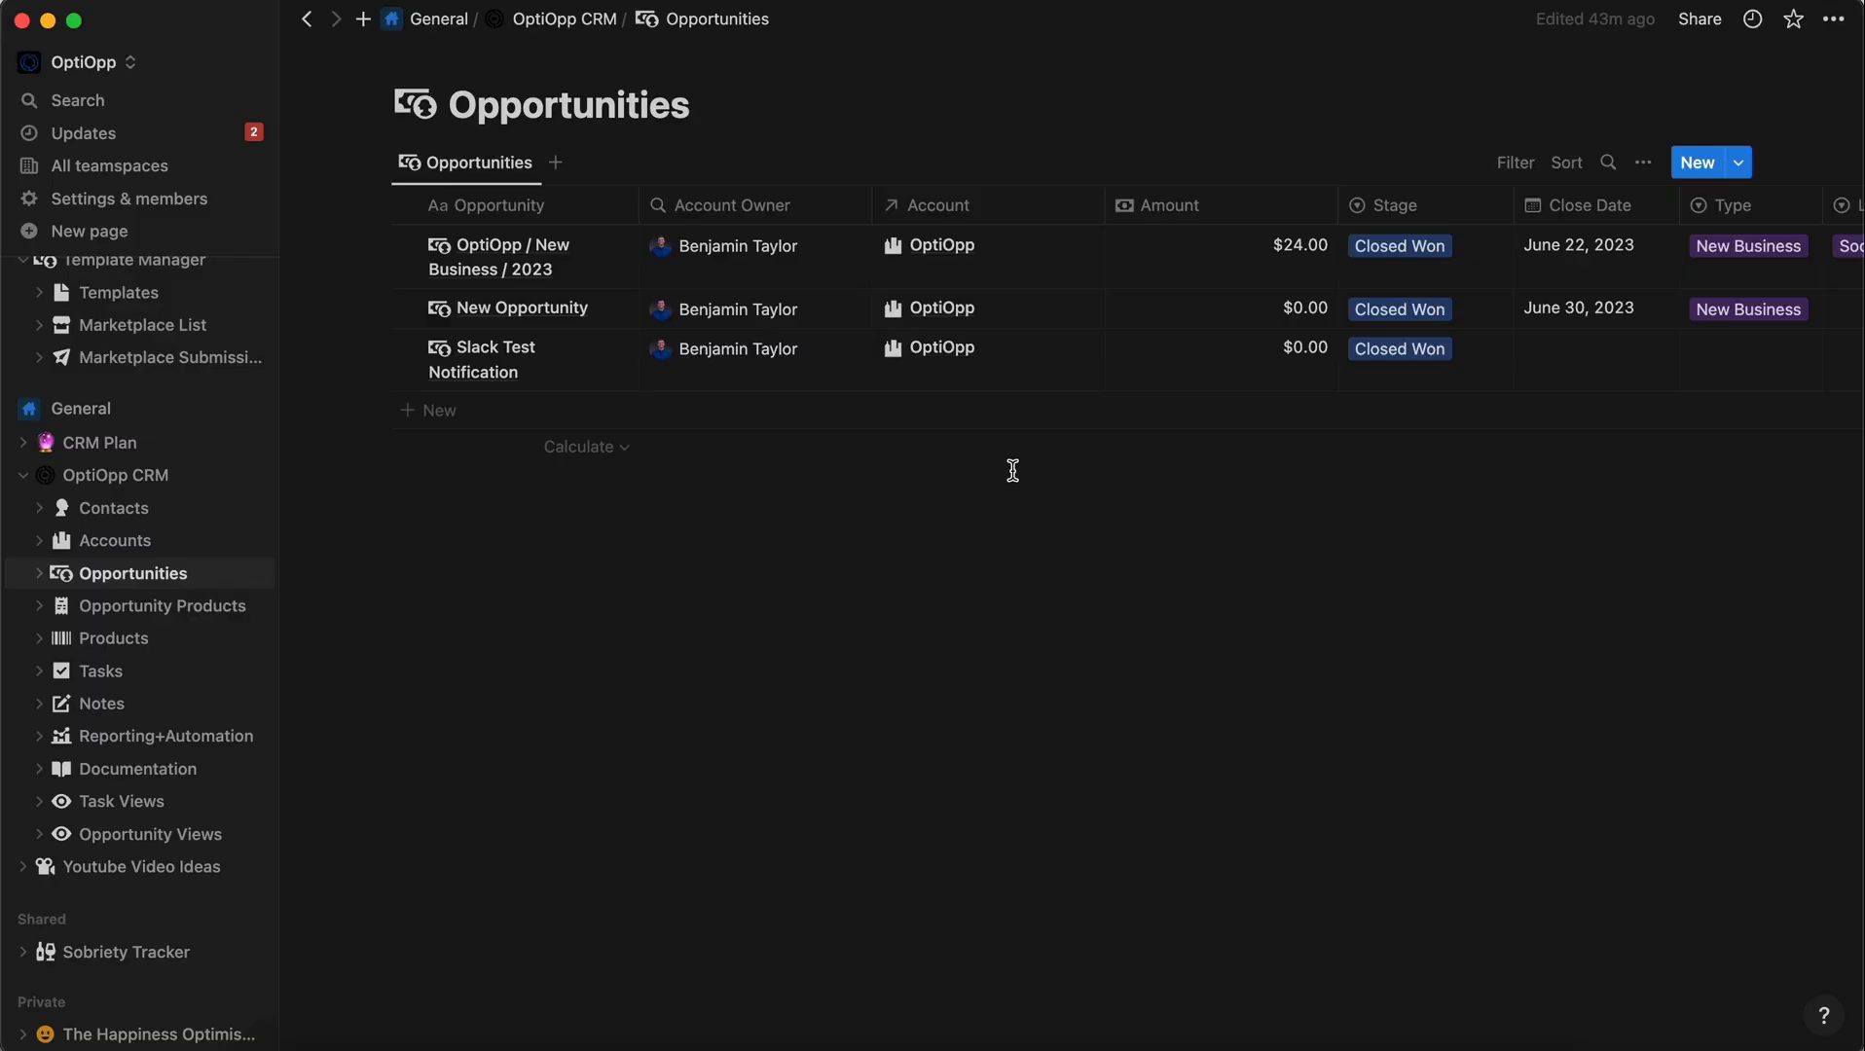
- Show the Opportunities database's Slack notification settings from its view options
left_click(1643, 166)
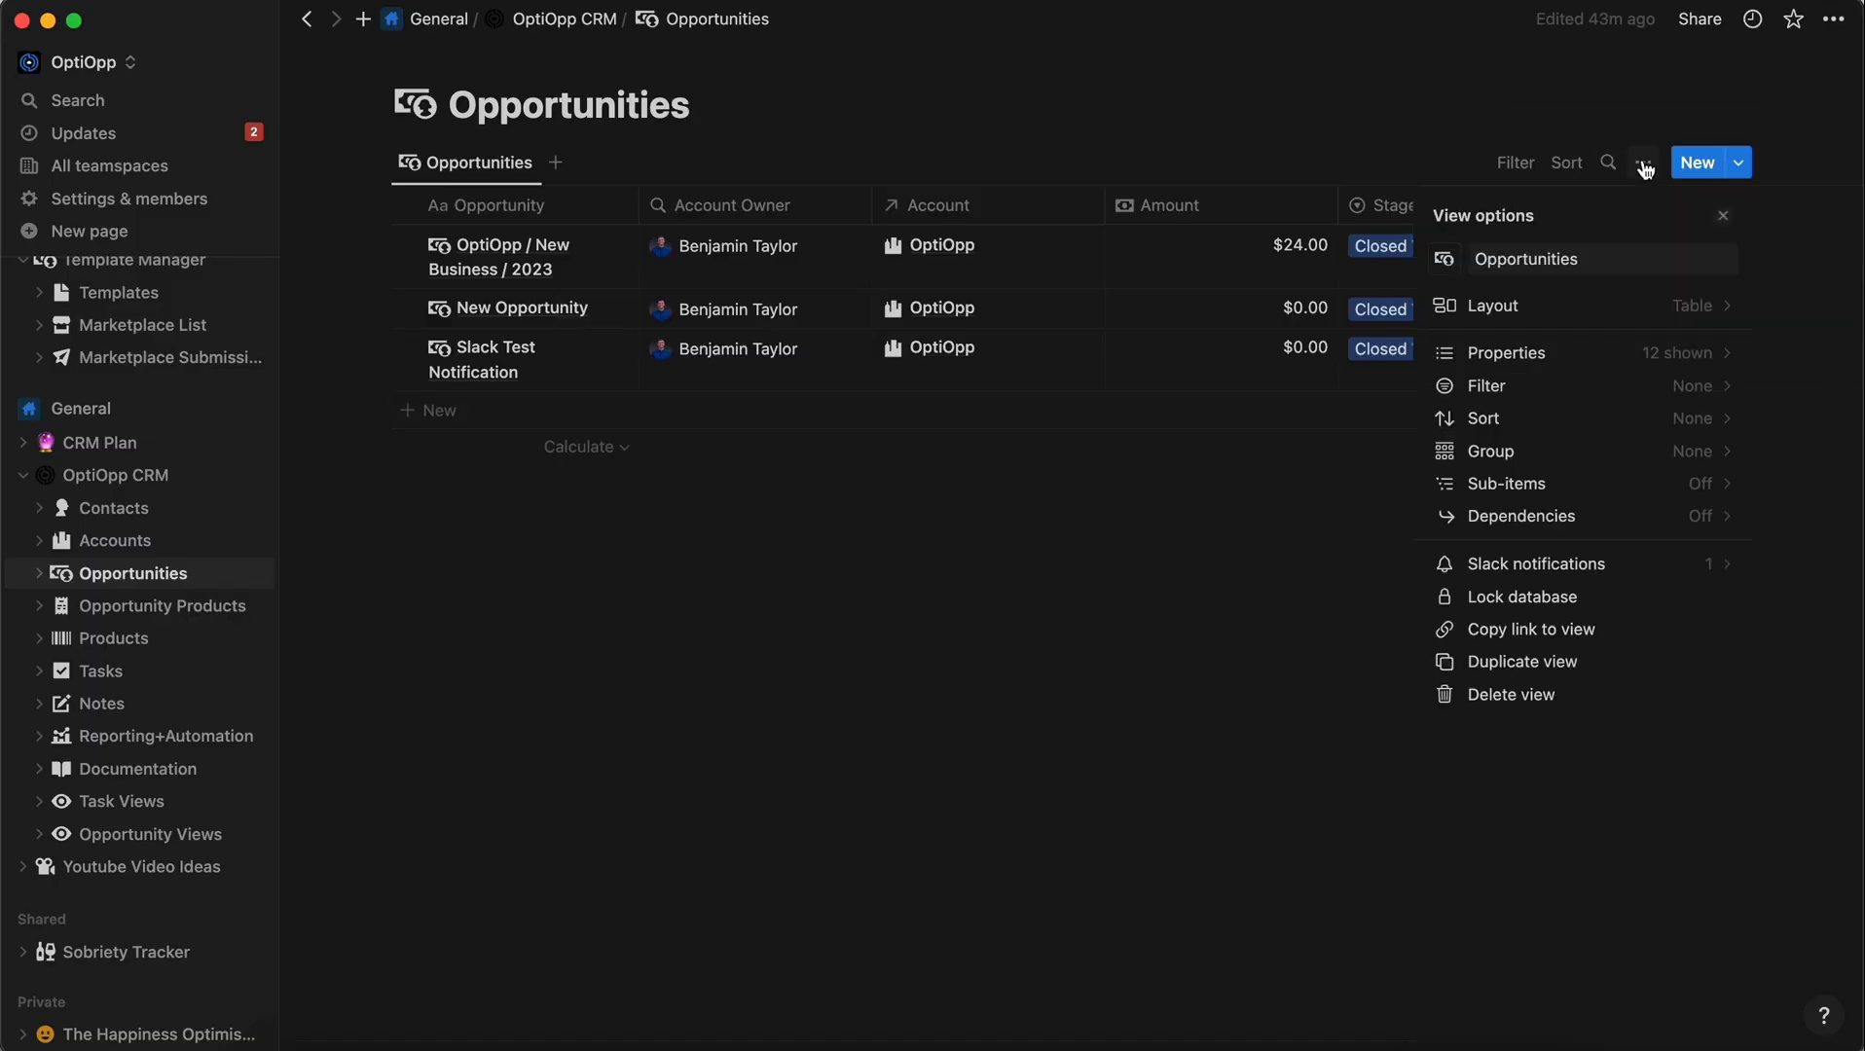
left_click(1583, 565)
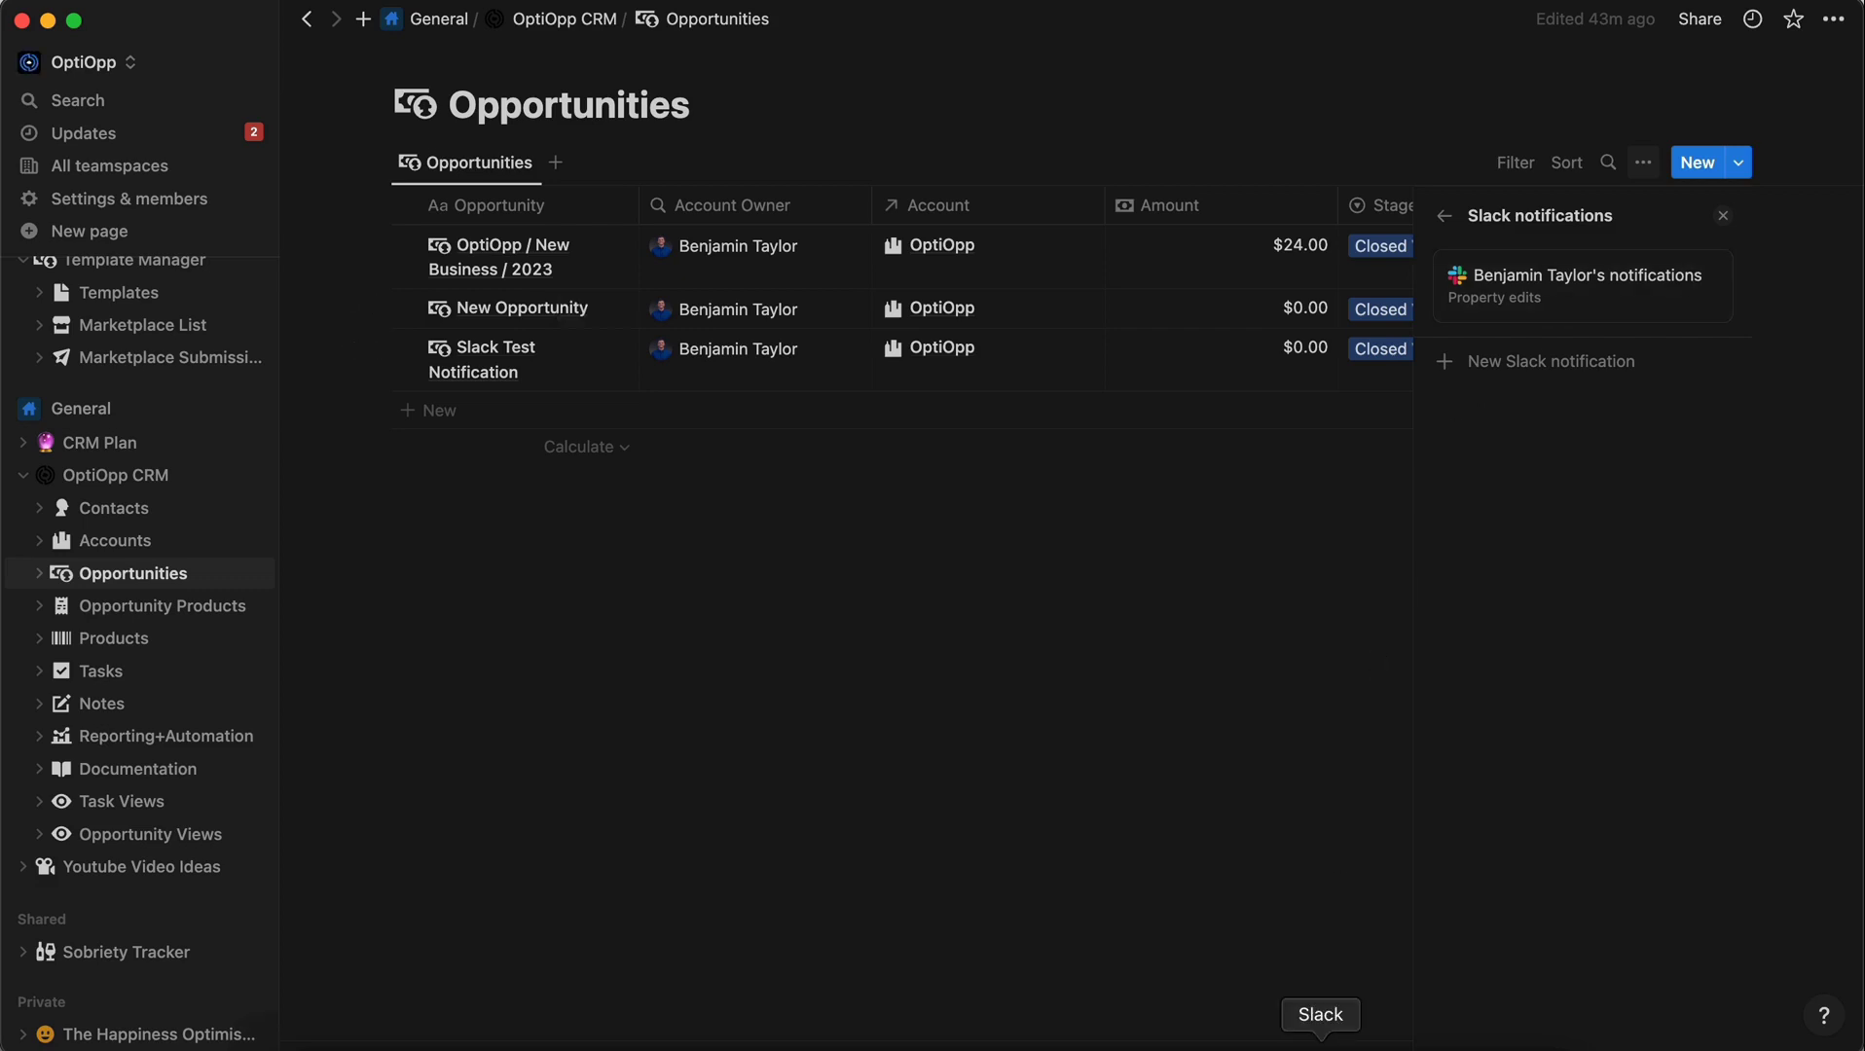
- Switch to Slack and go to the #random channel
left_click(1320, 1039)
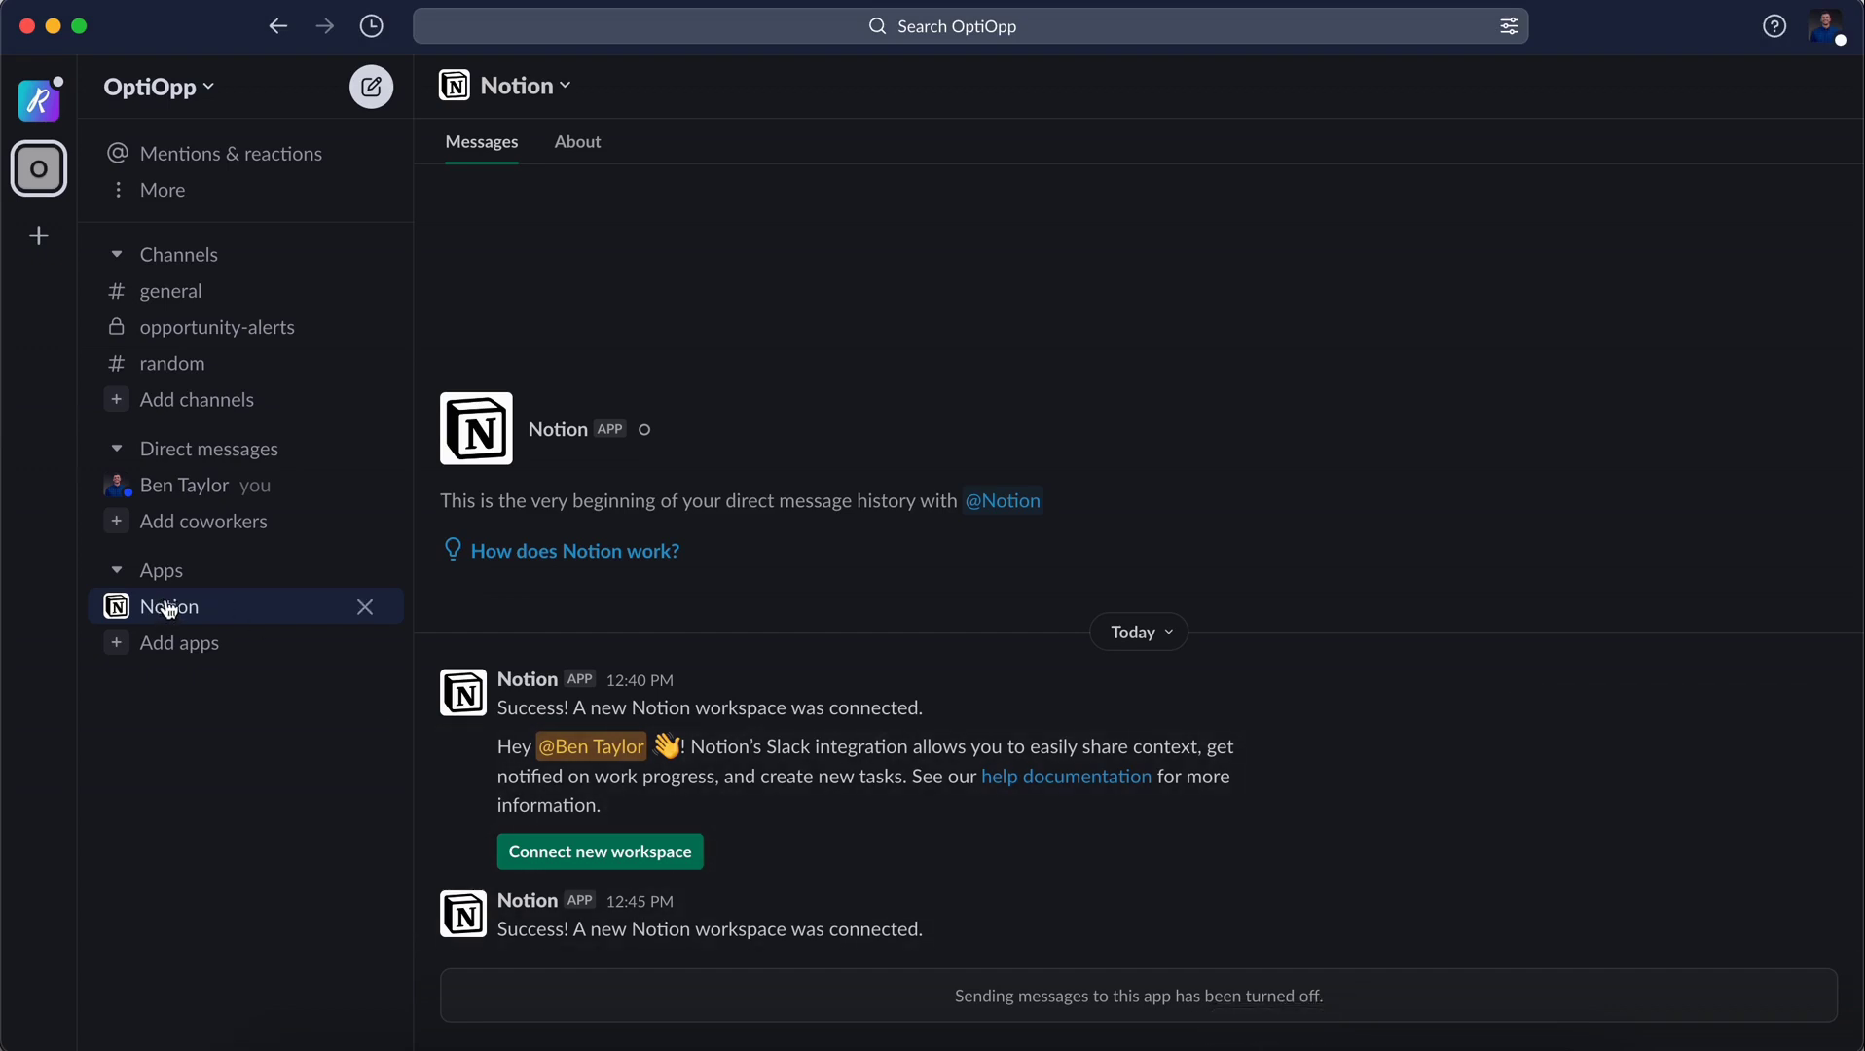
mouse_move(932, 911)
mouse_move(725, 915)
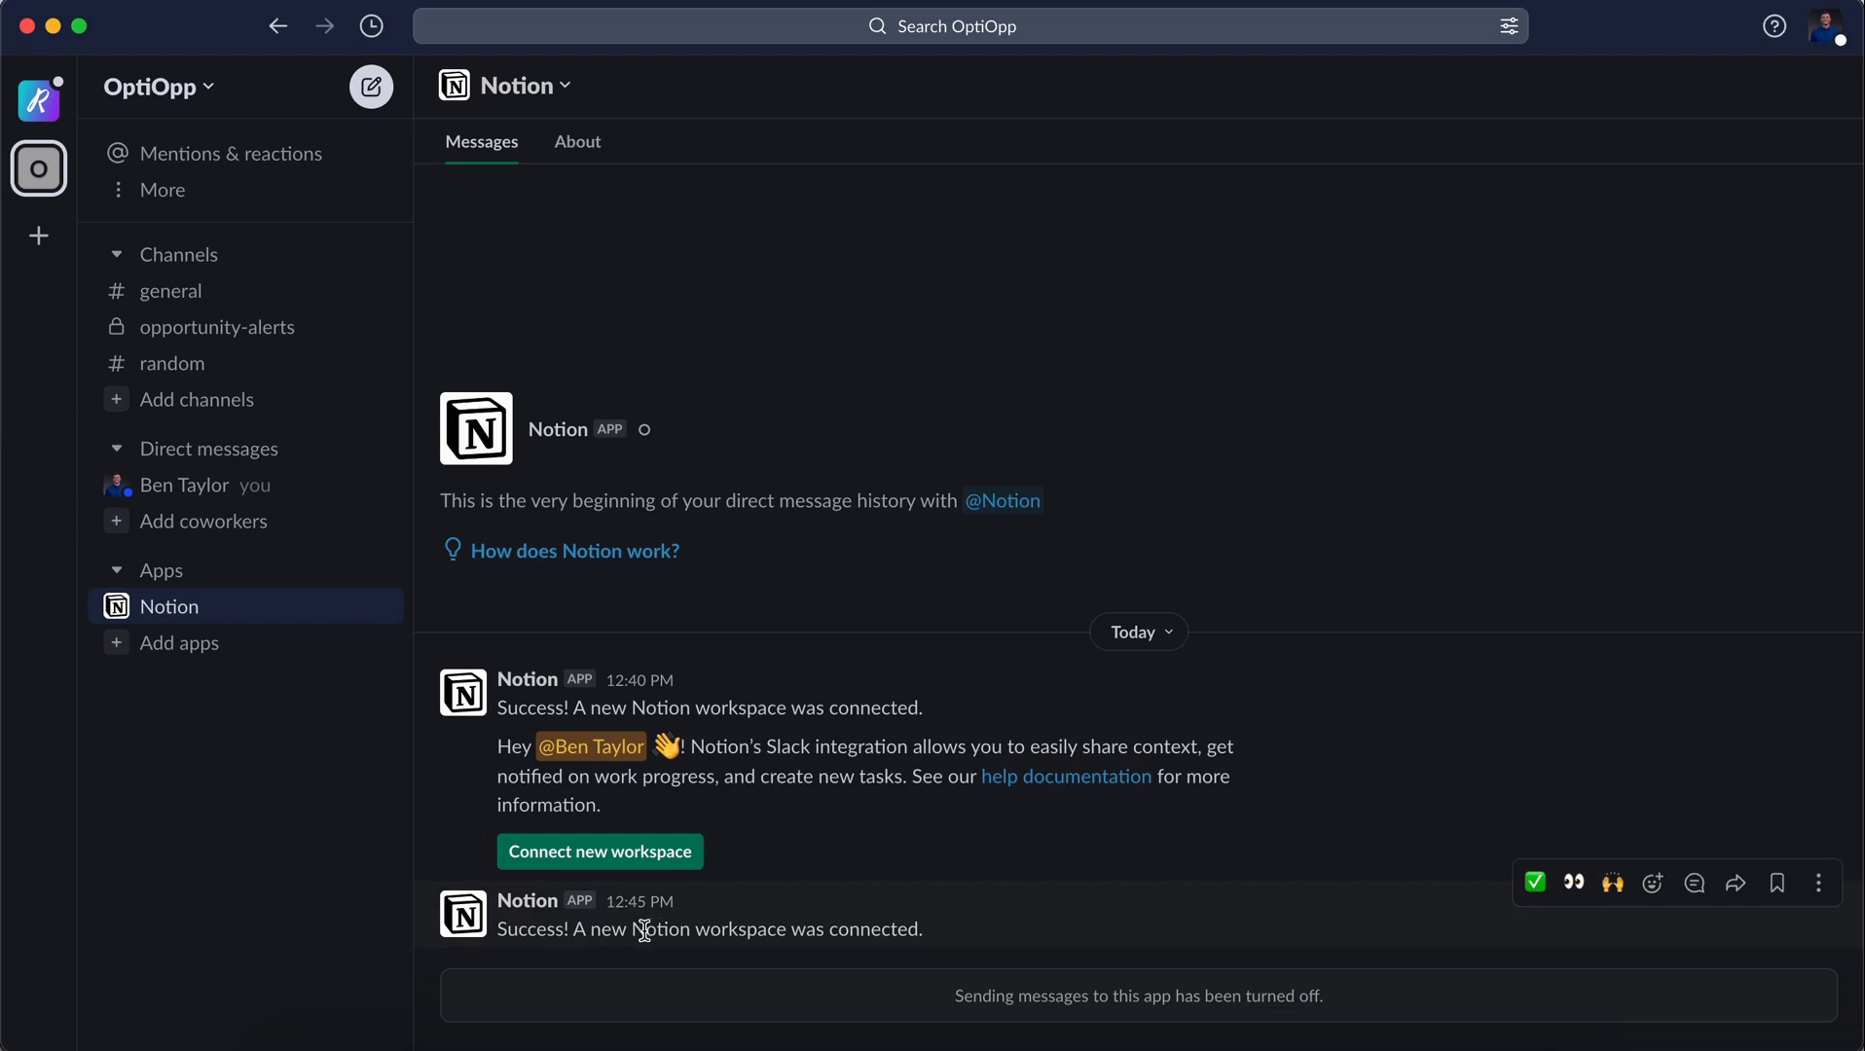
key("super+bracketleft")
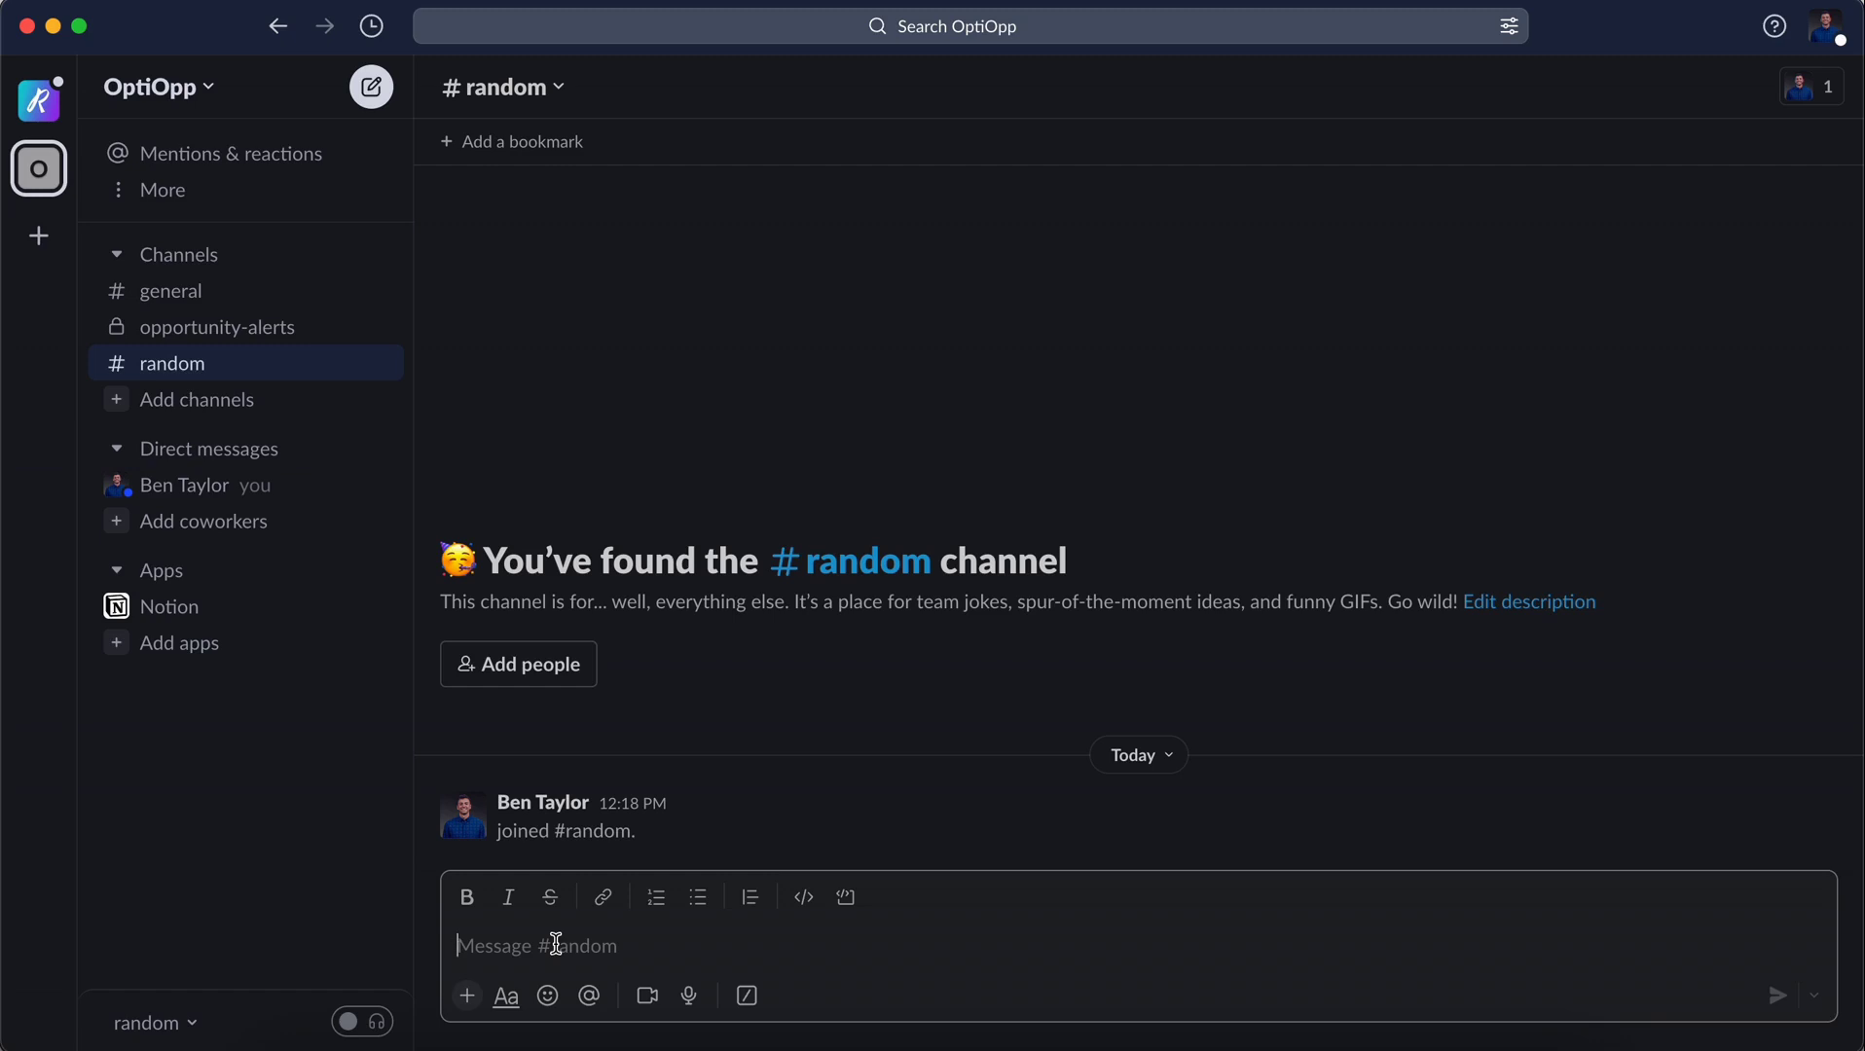
type("This is")
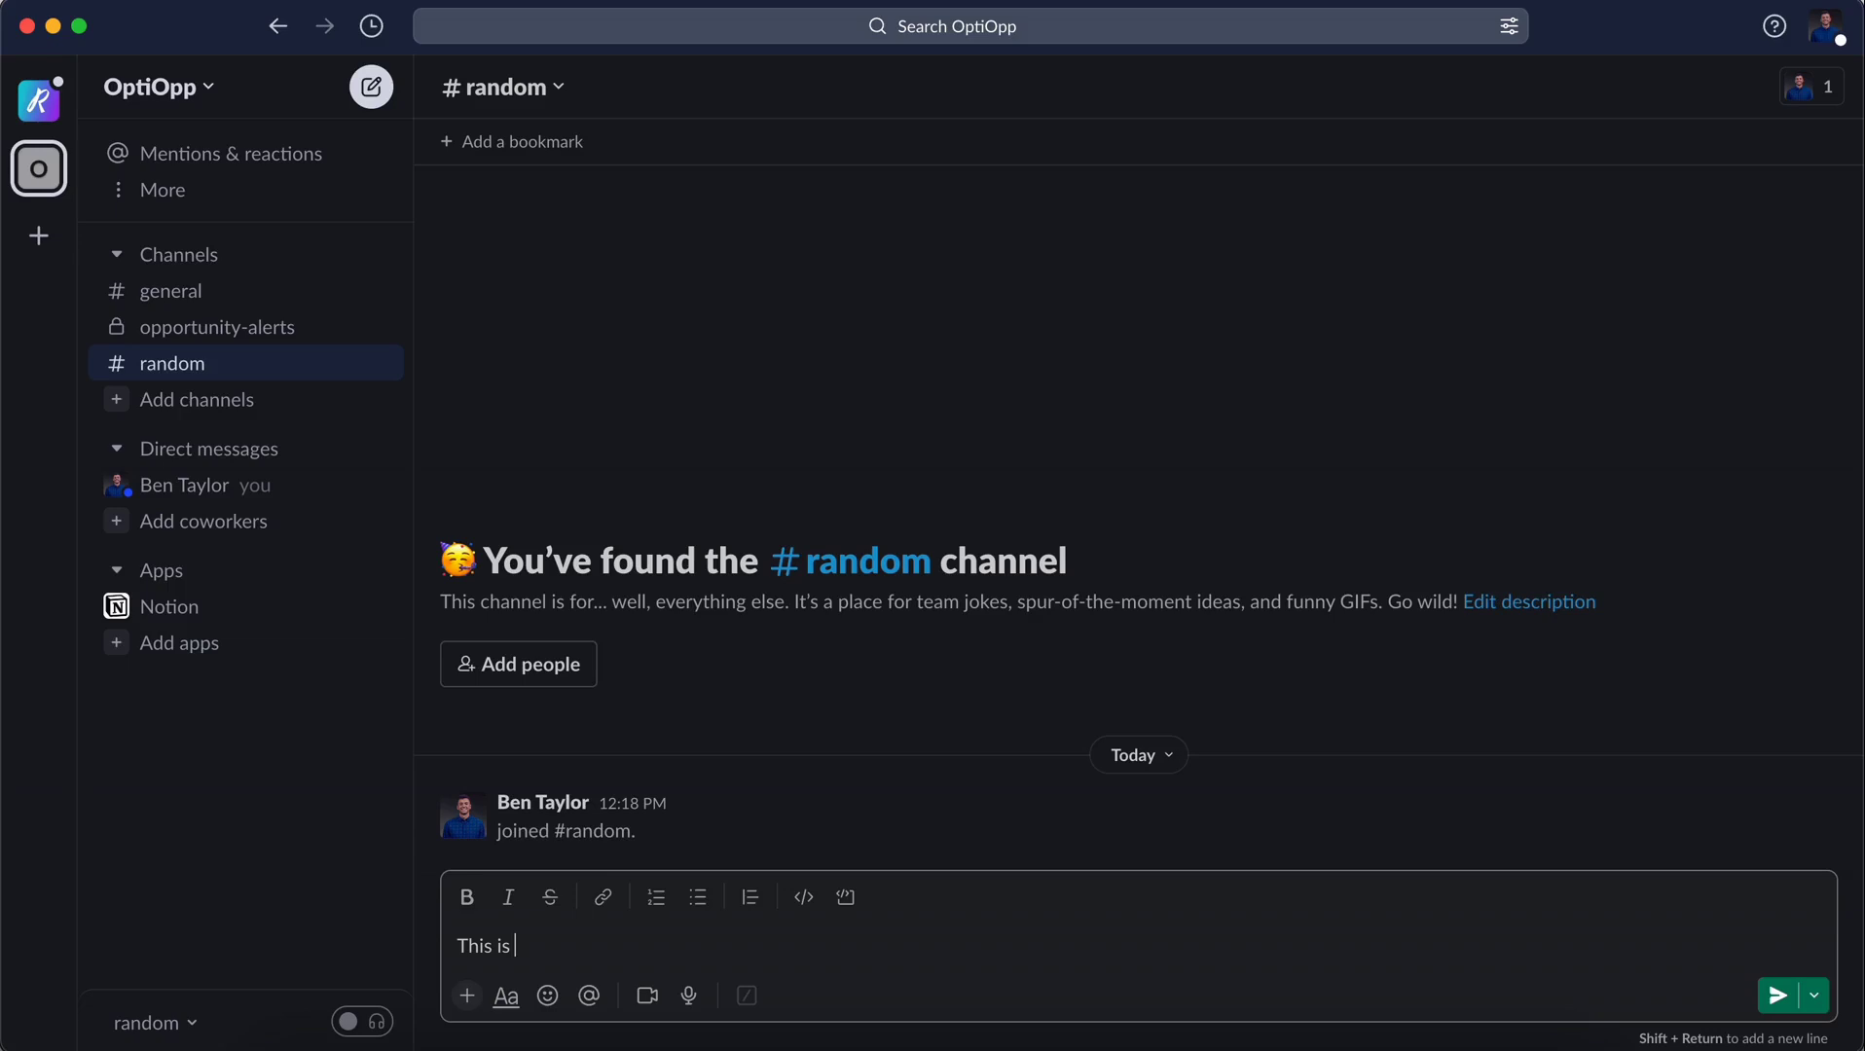
type(" a random note")
- Send "This is a random note" in #random and show that message's actions
key("Return")
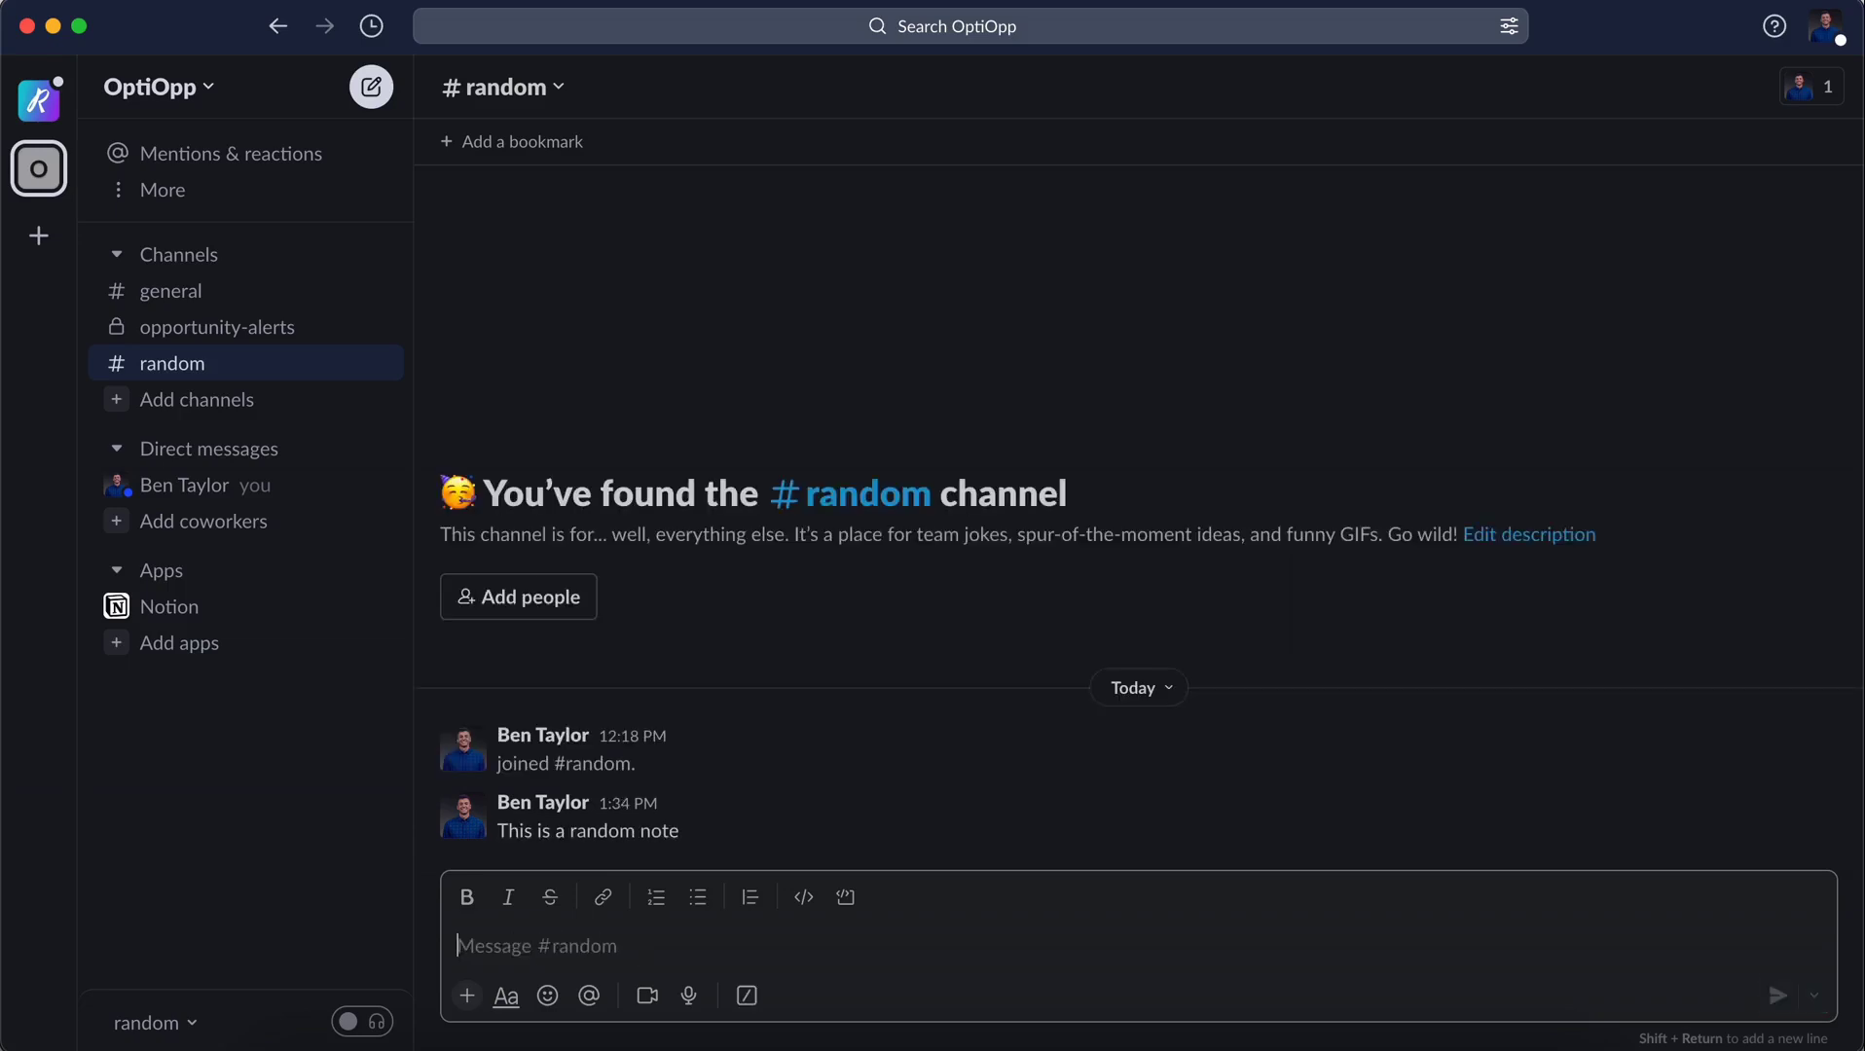
mouse_move(1020, 818)
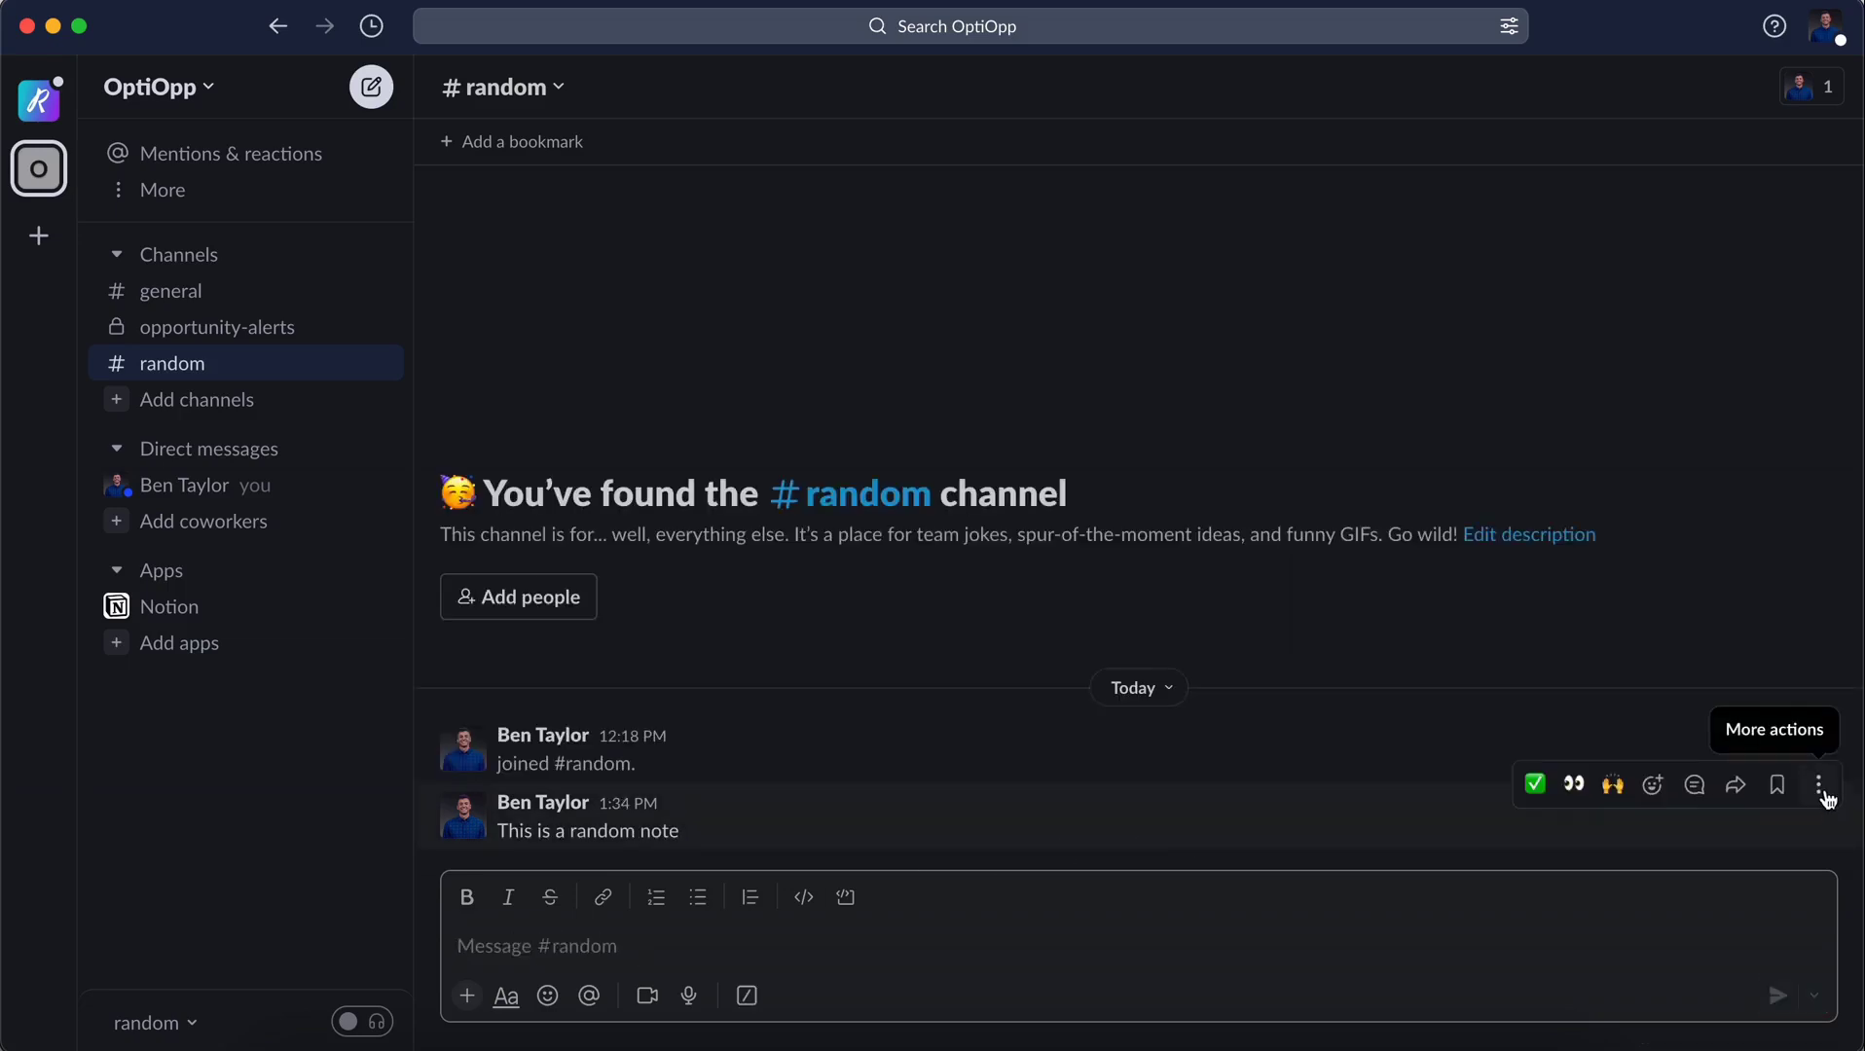
left_click(1821, 788)
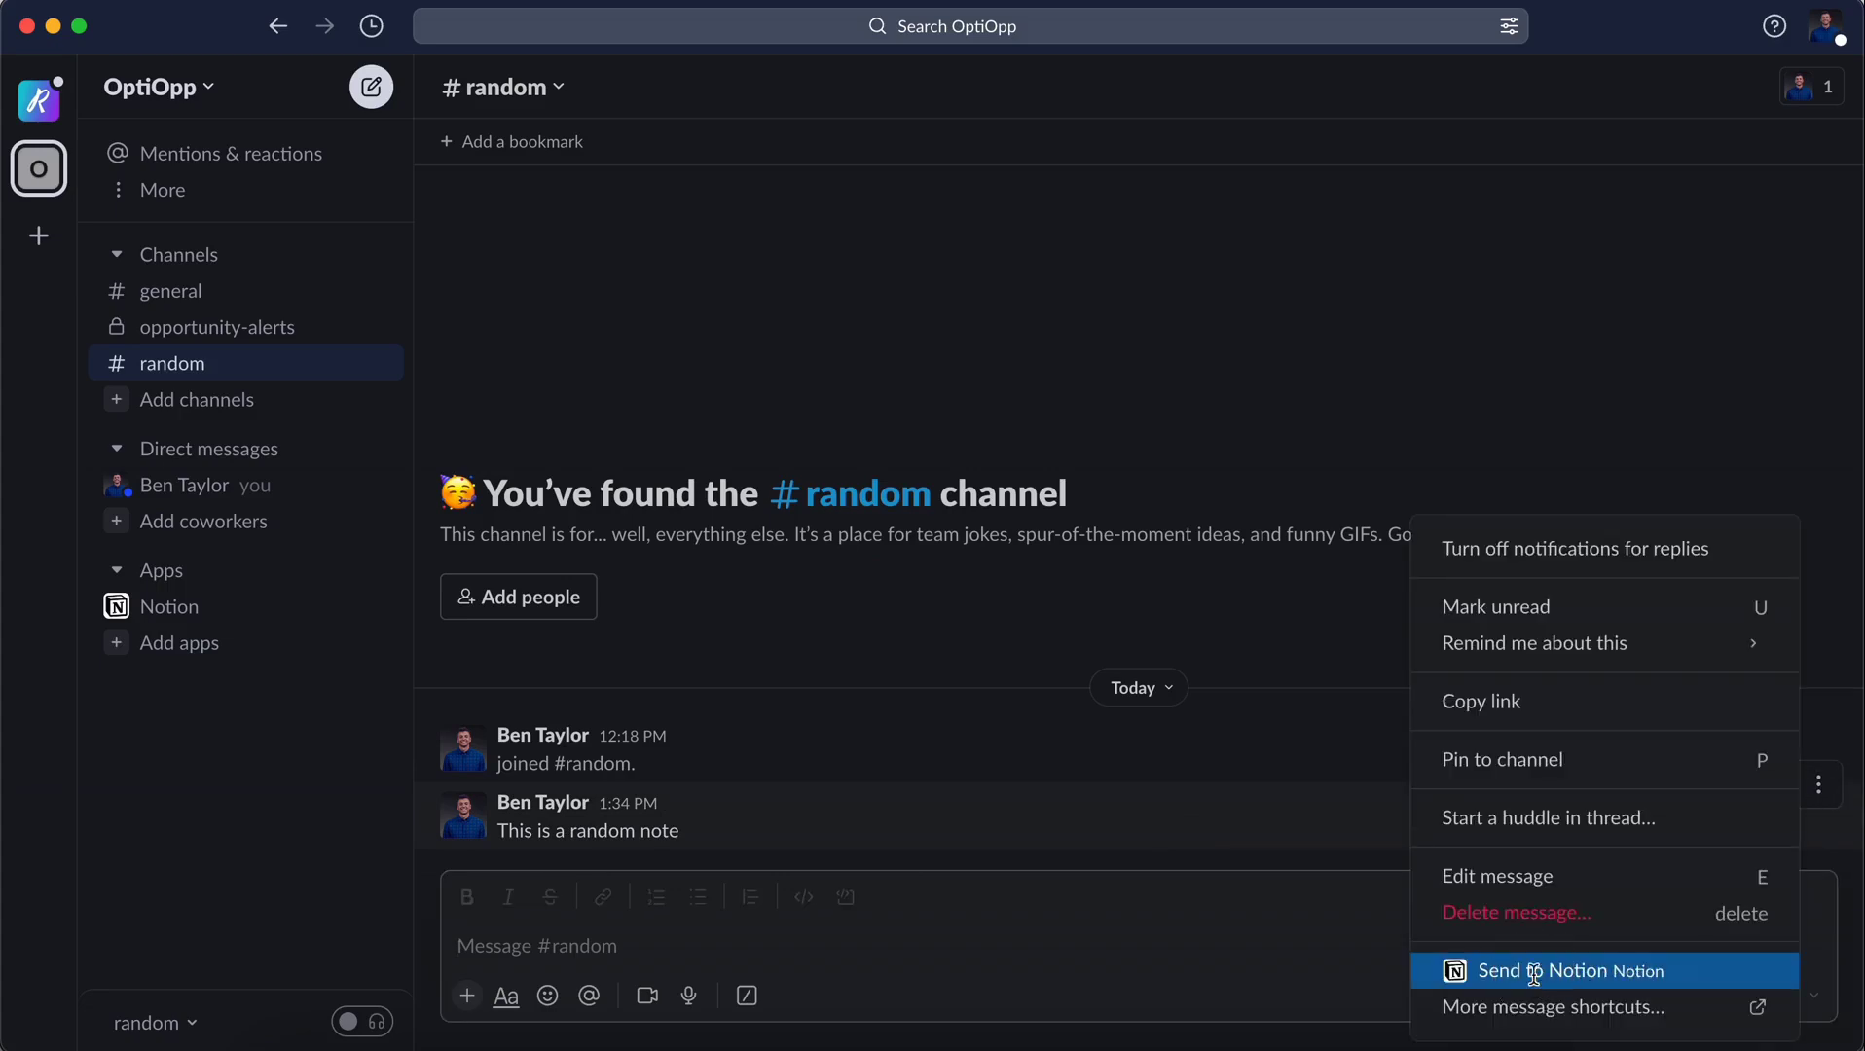
- Save the message to Notion as a public page titled Random Notes in OptiOpp CRM / Notes
left_click(1533, 978)
left_click(927, 481)
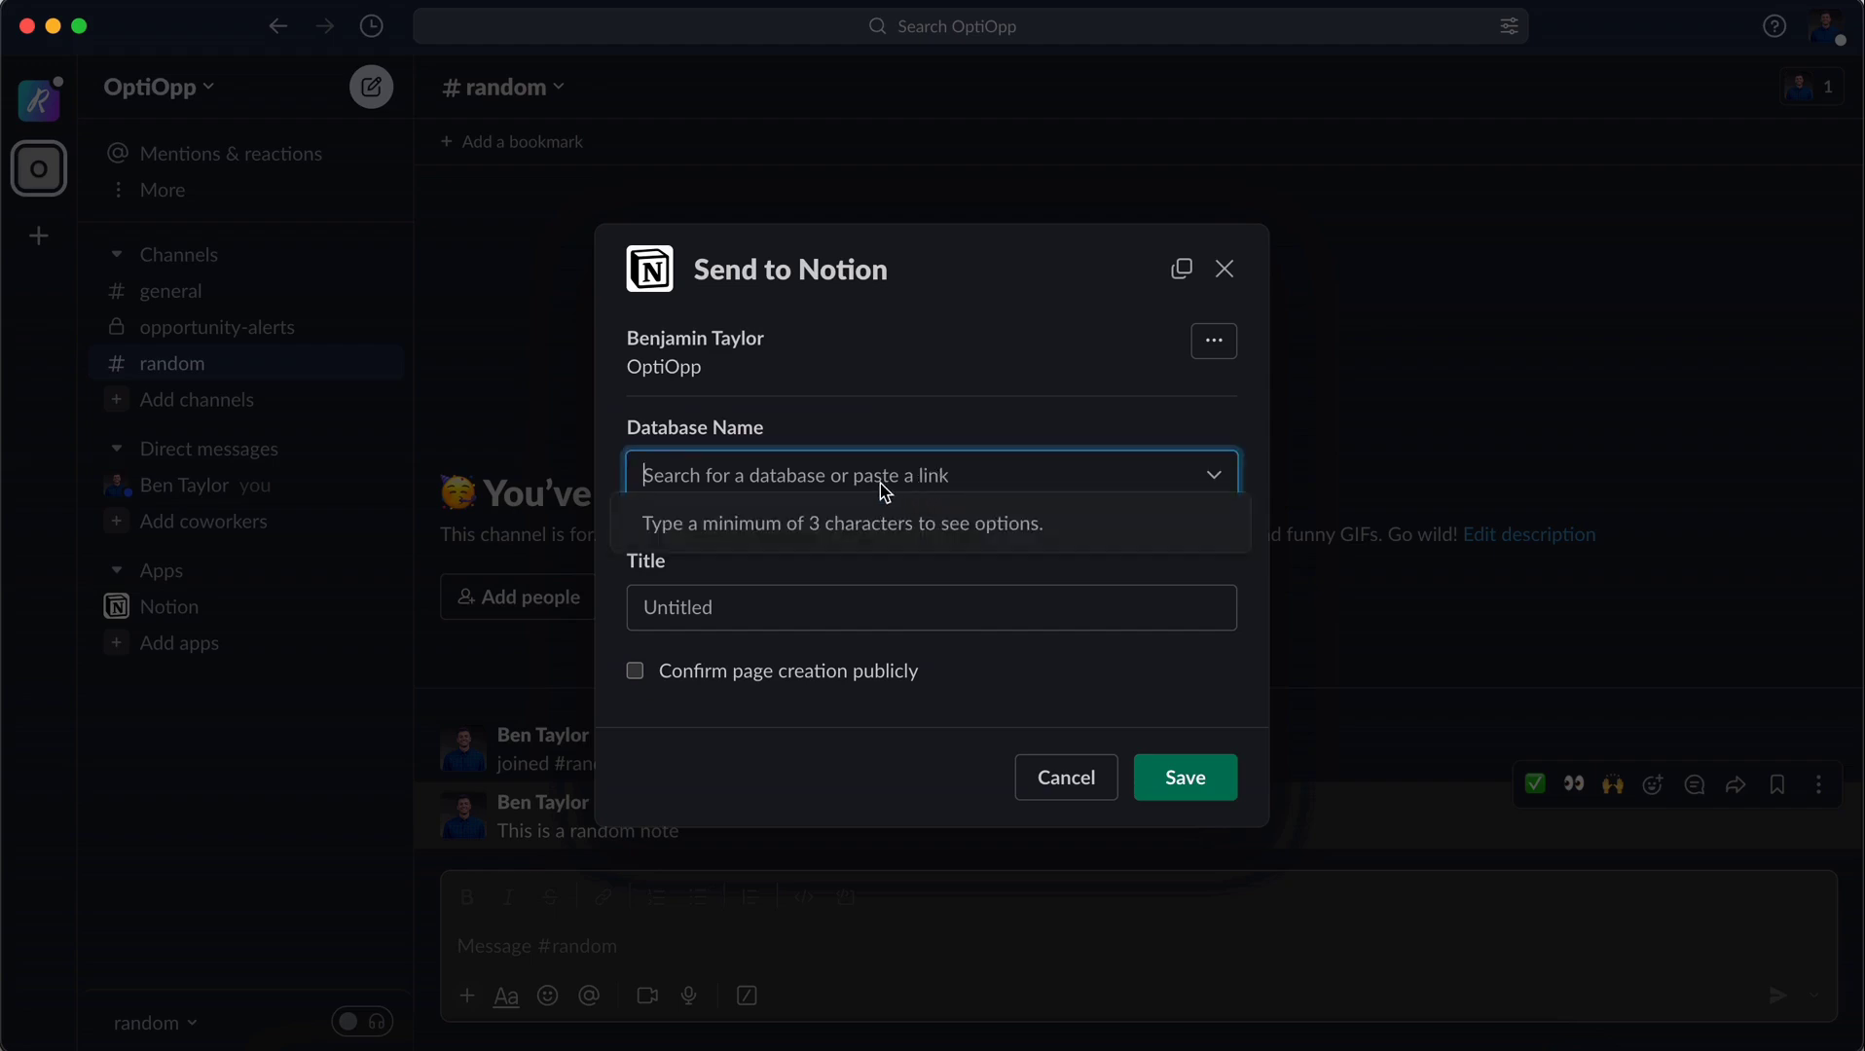
type("Note")
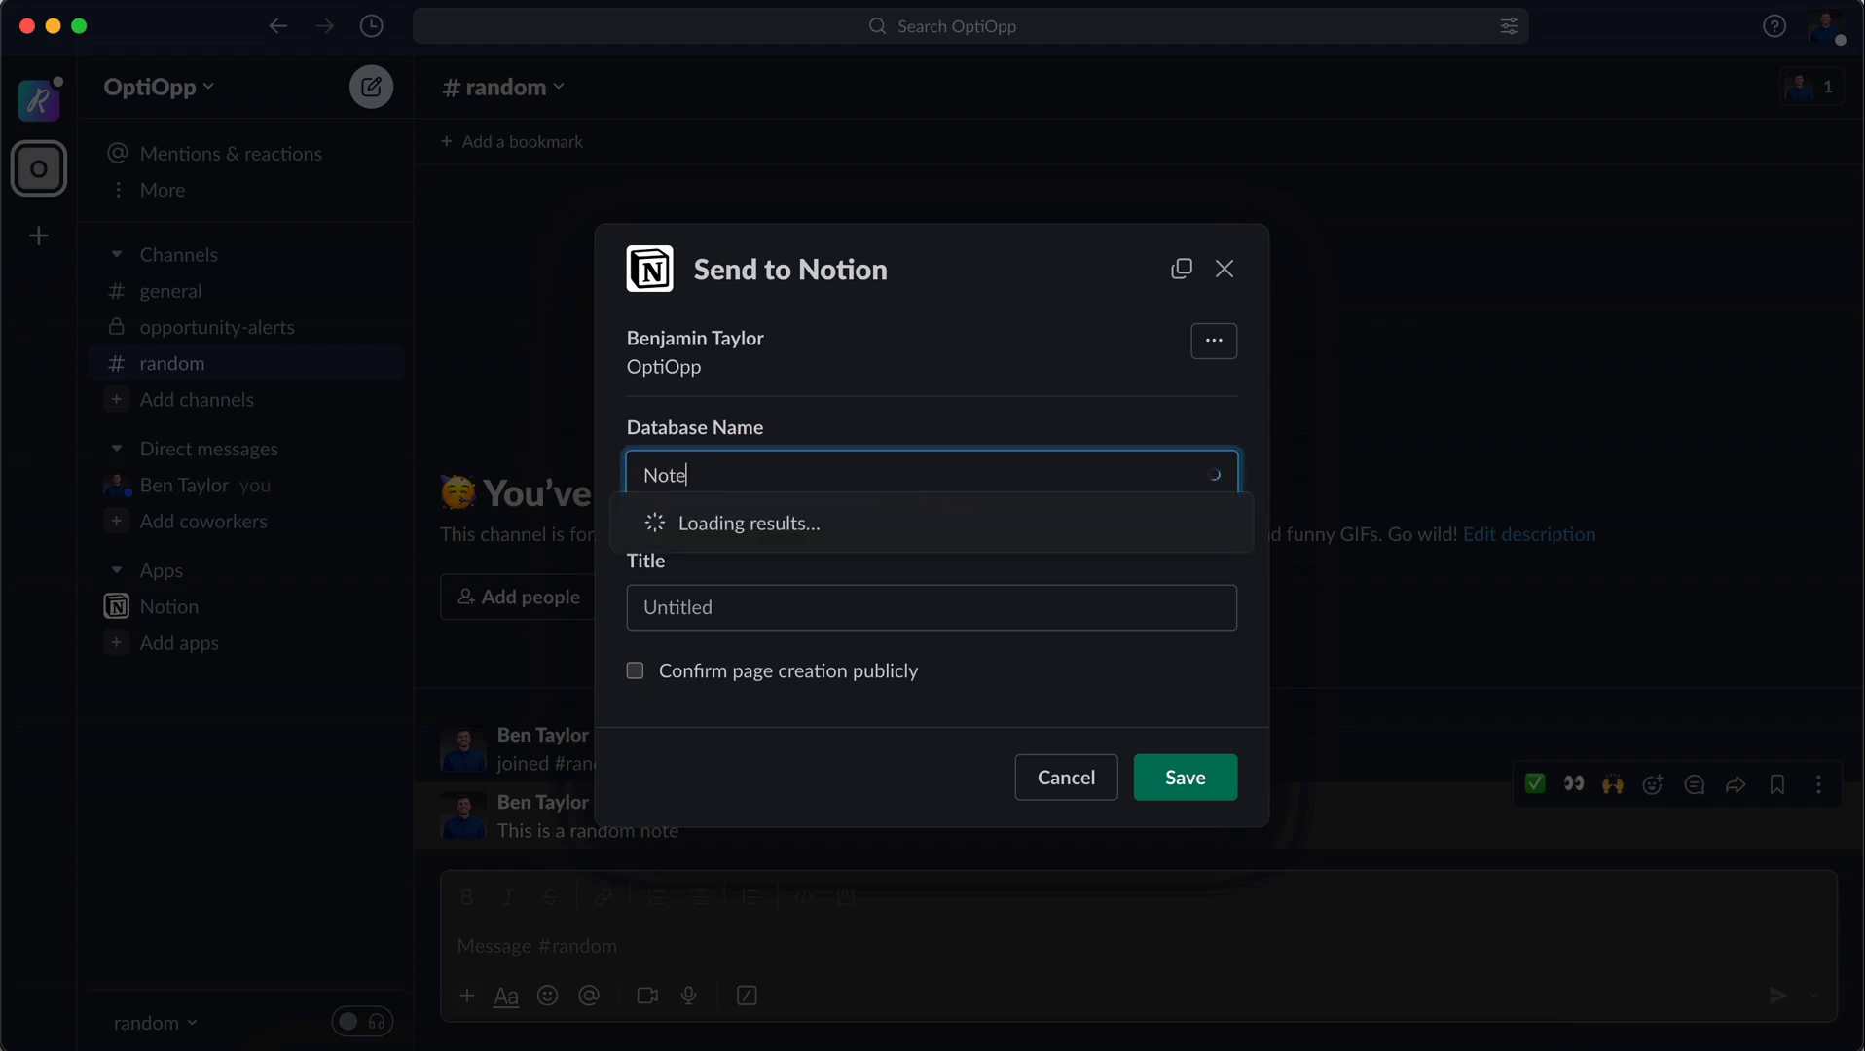
left_click(762, 535)
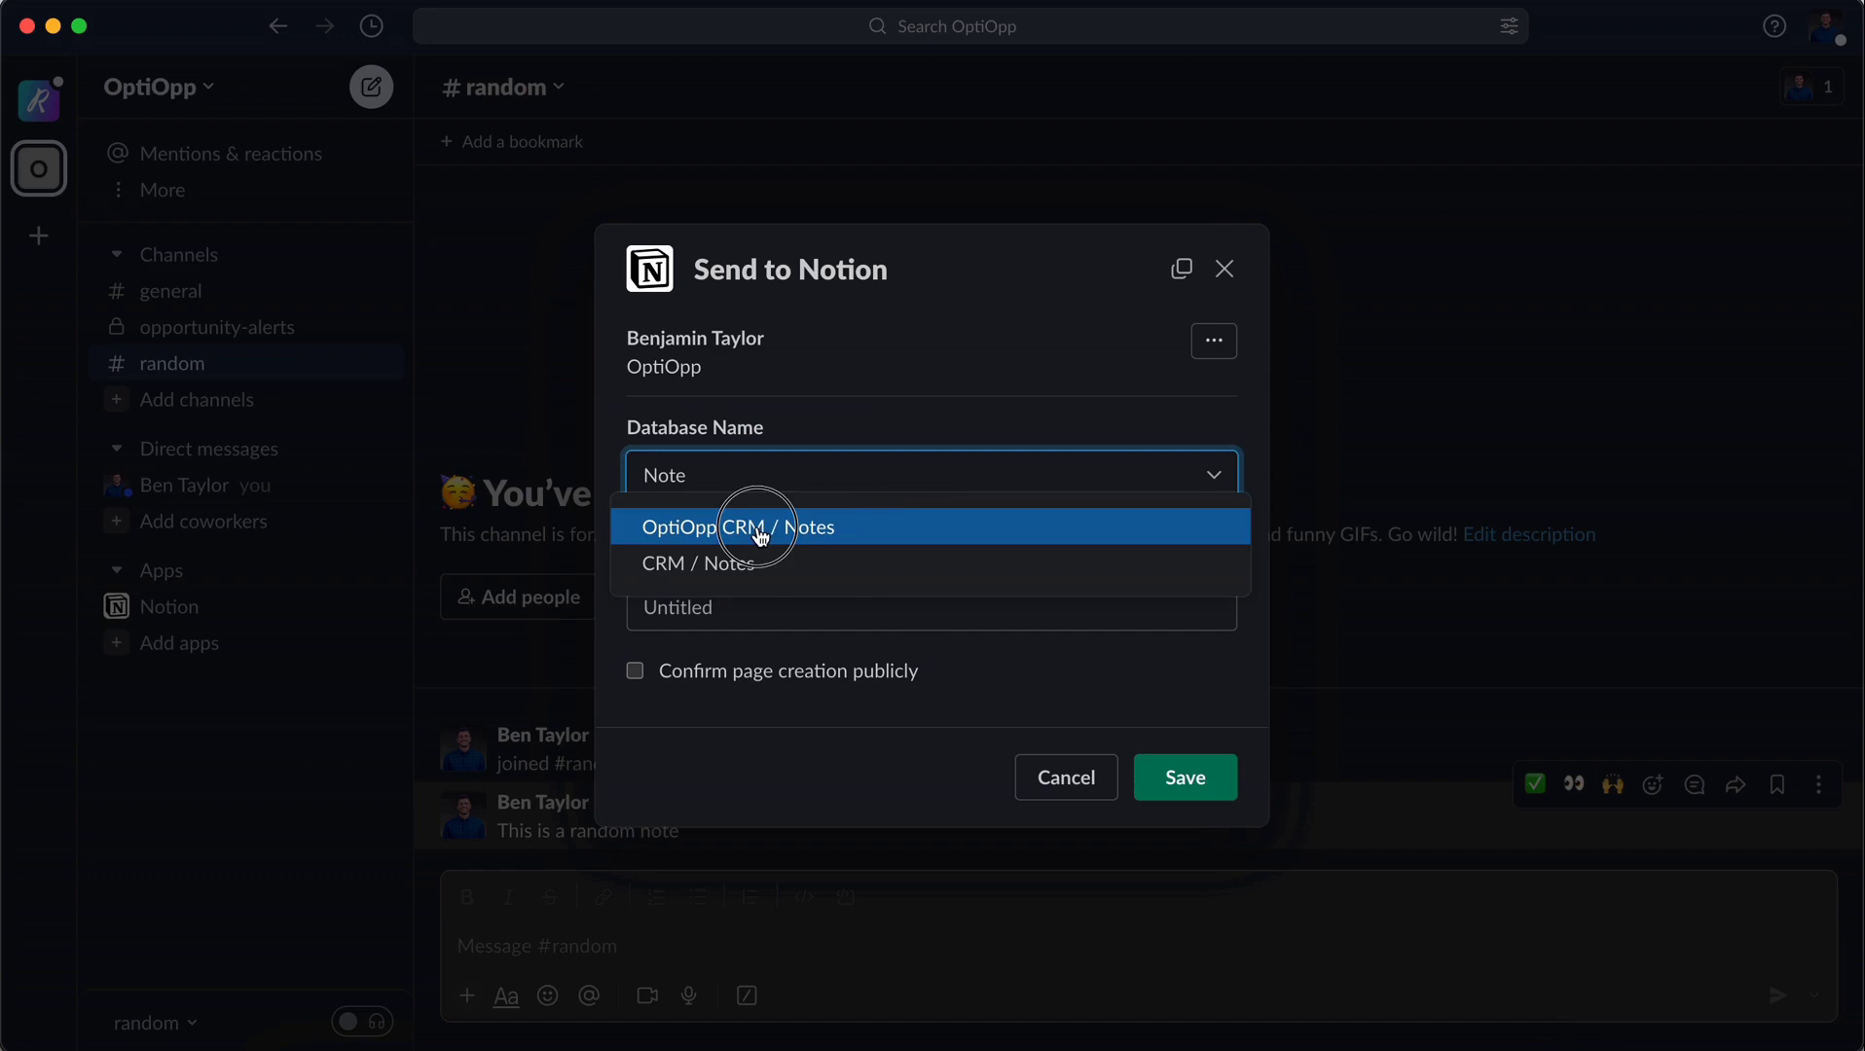
left_click(733, 602)
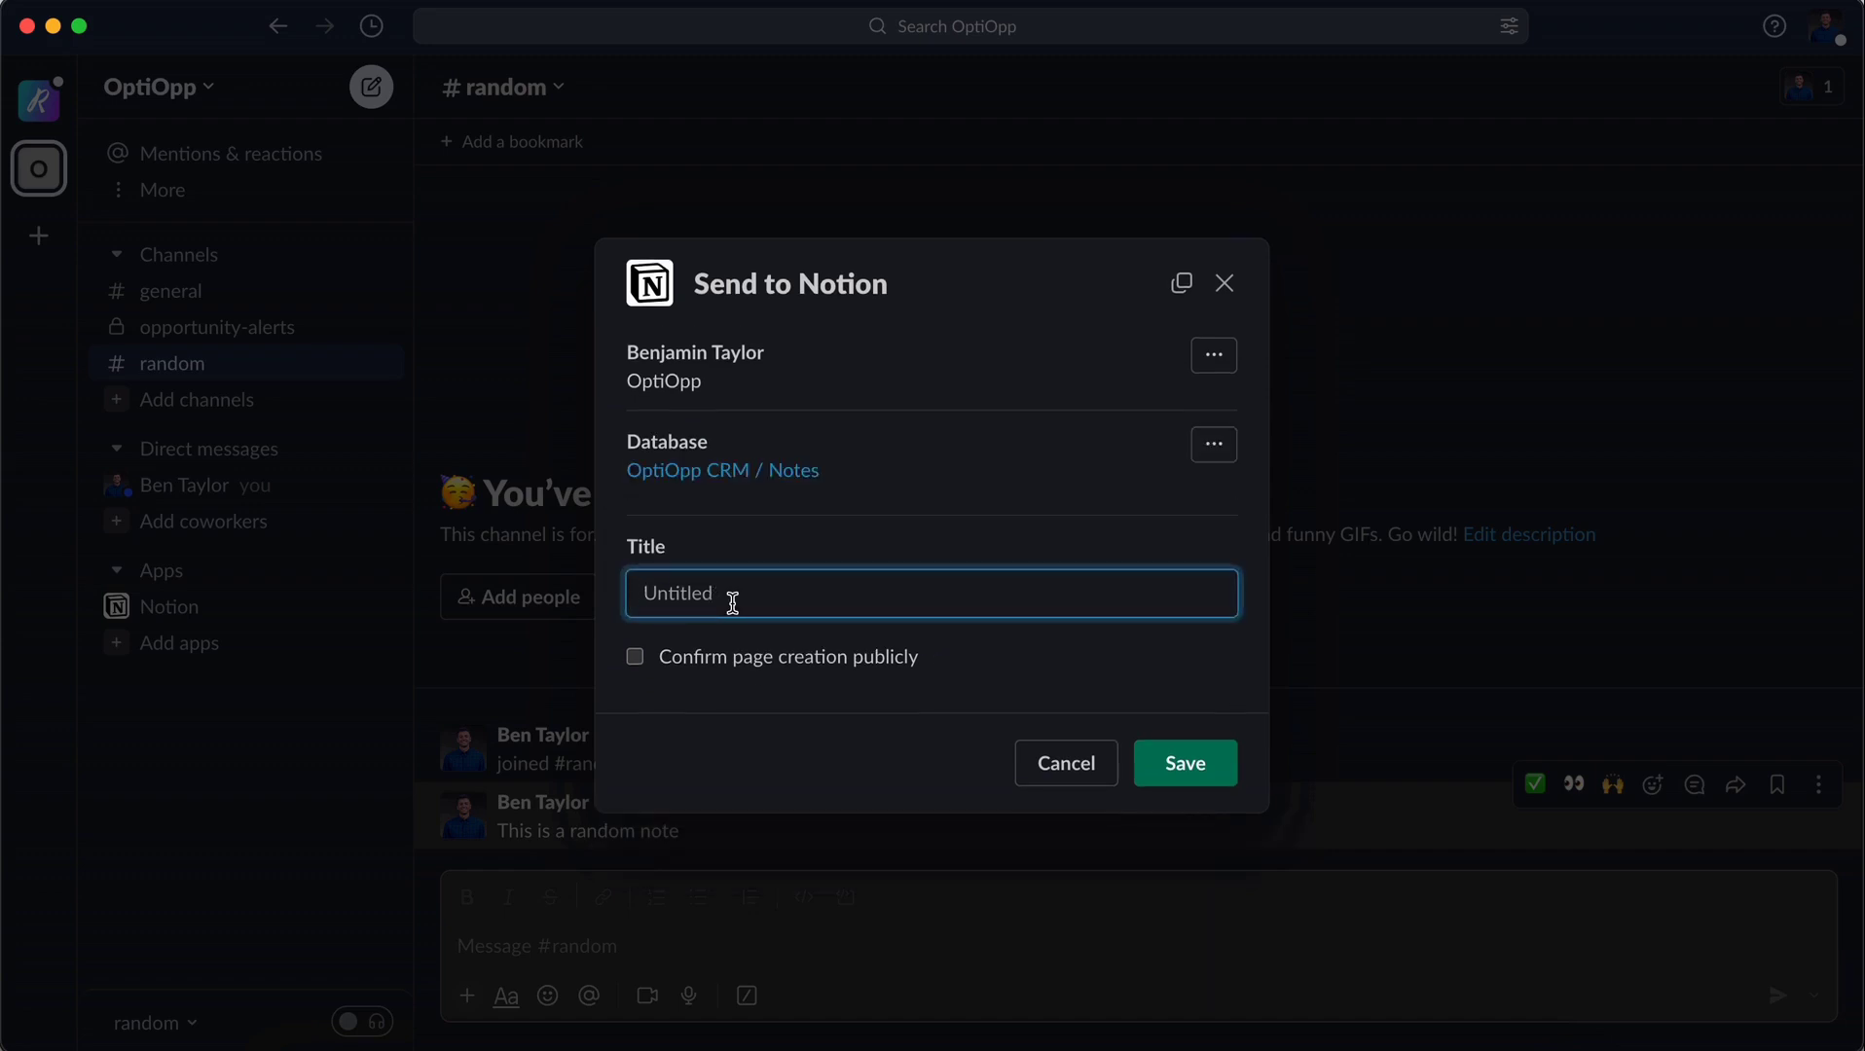
type("Random No")
type("tes")
left_click(635, 658)
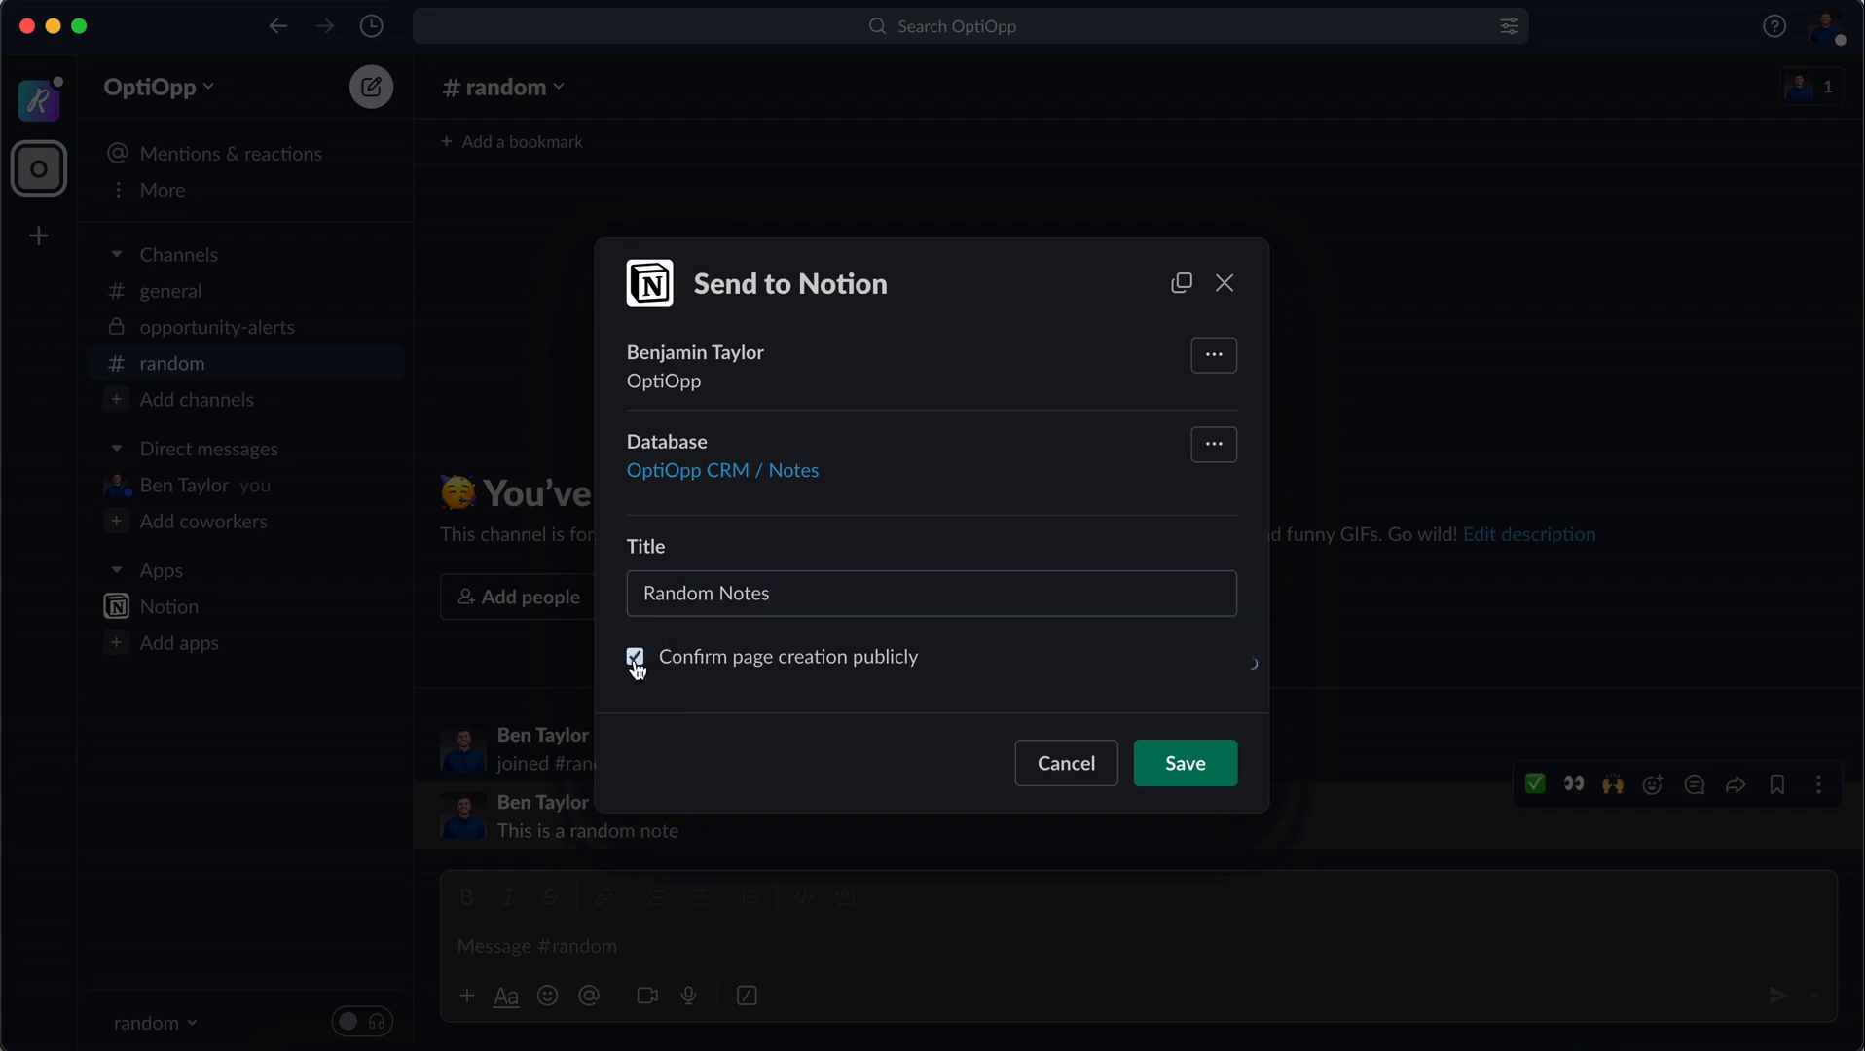
left_click(1203, 760)
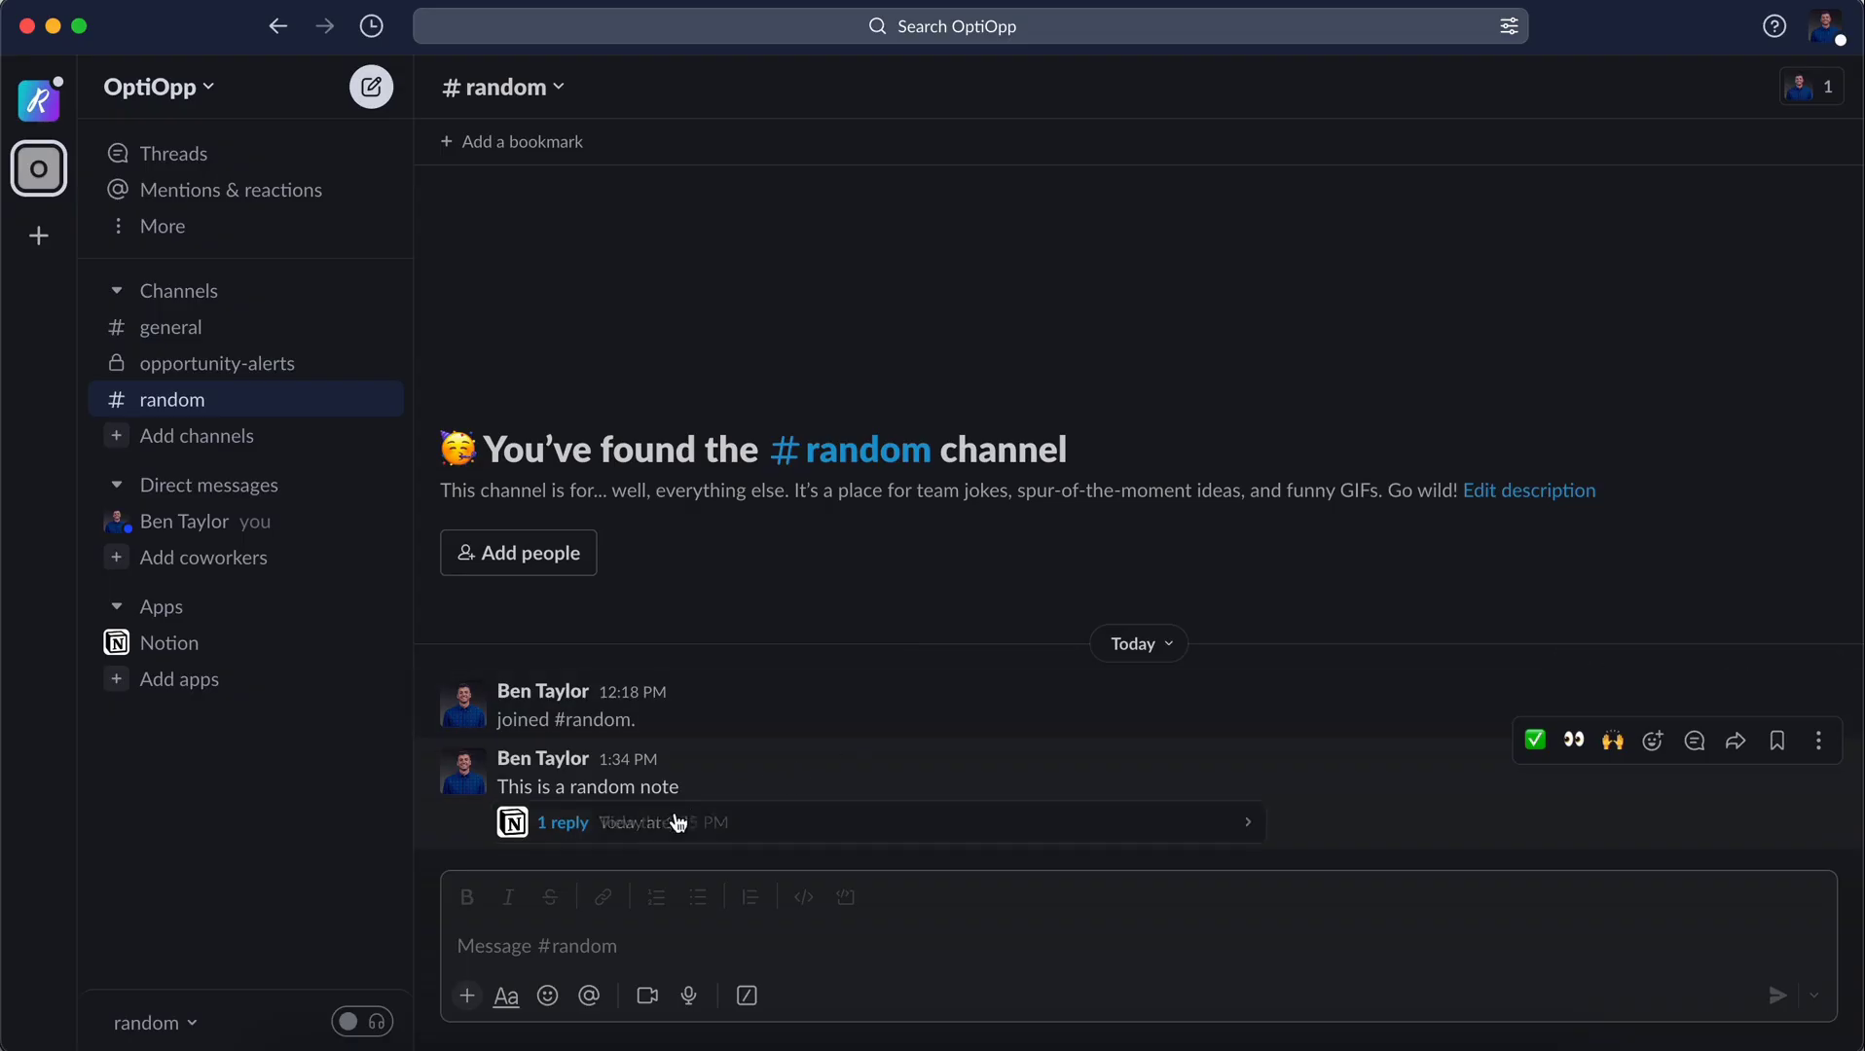
- View the thread's Random Notes reply, visit the Notion page and jump back to the Slack message
left_click(561, 824)
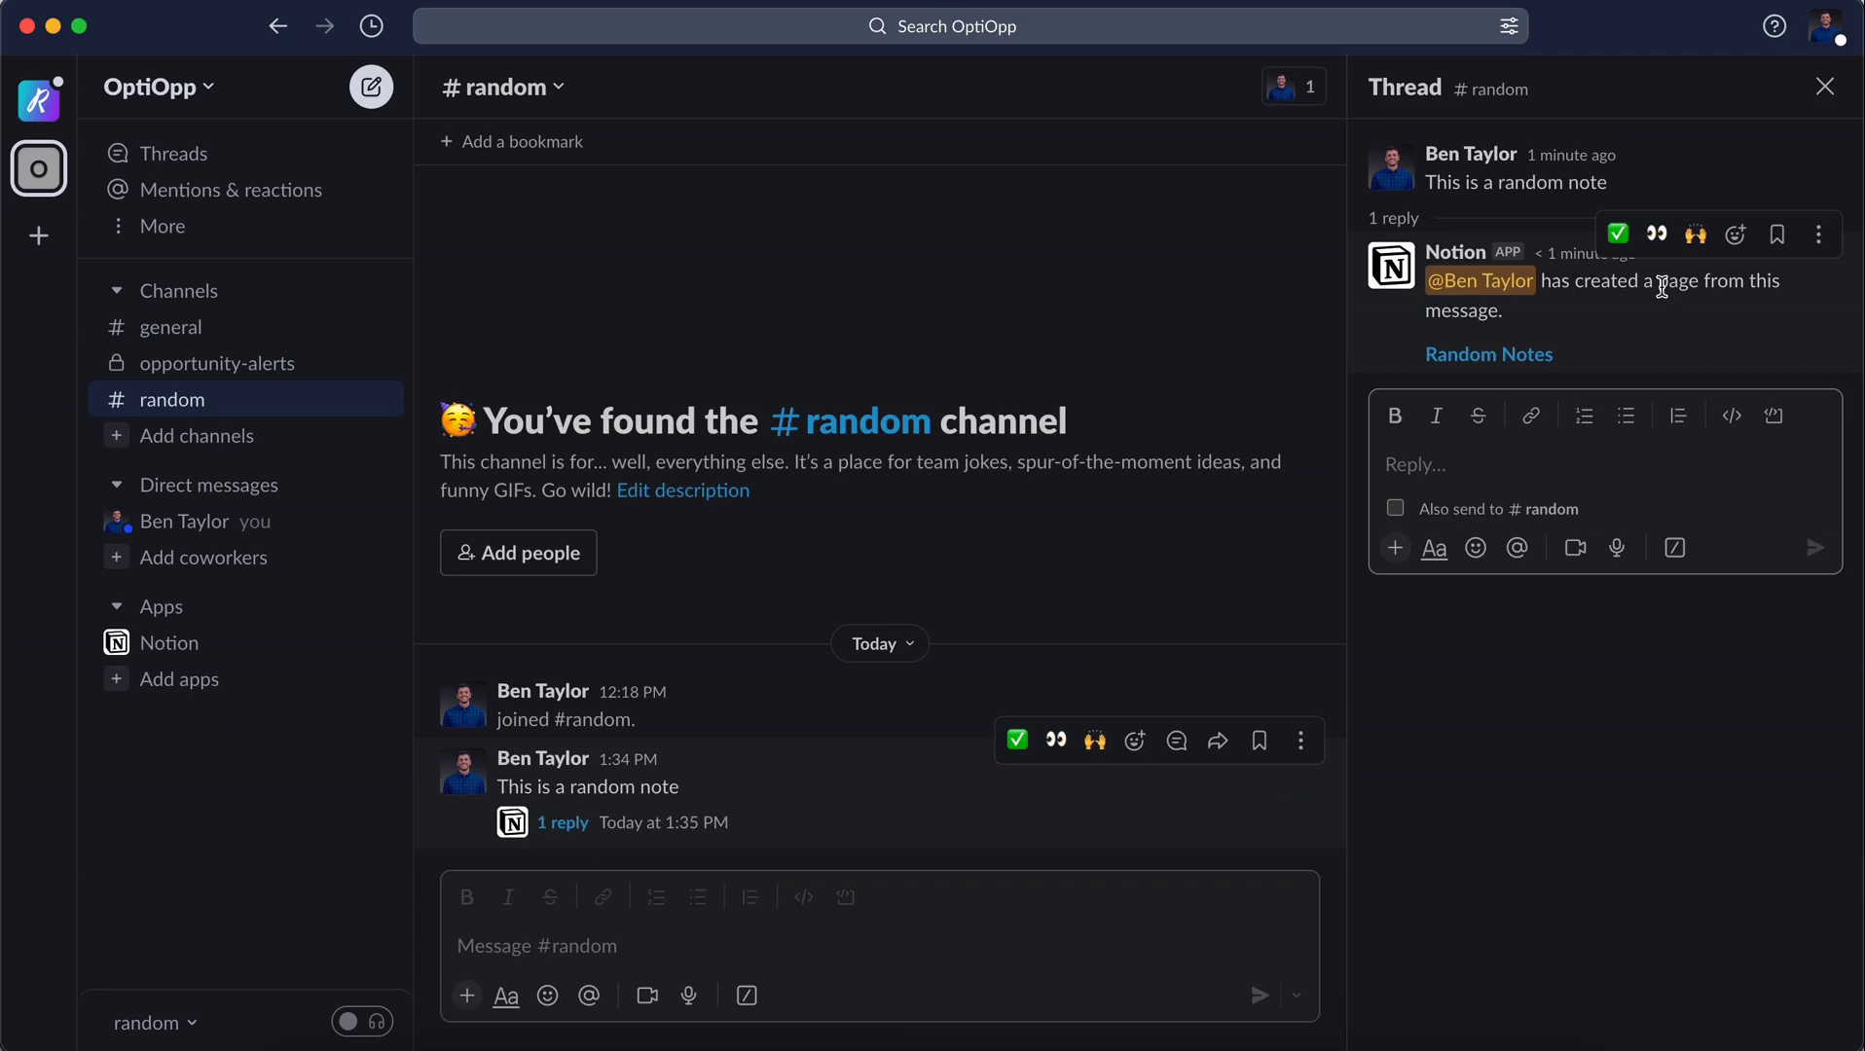
left_click(1509, 358)
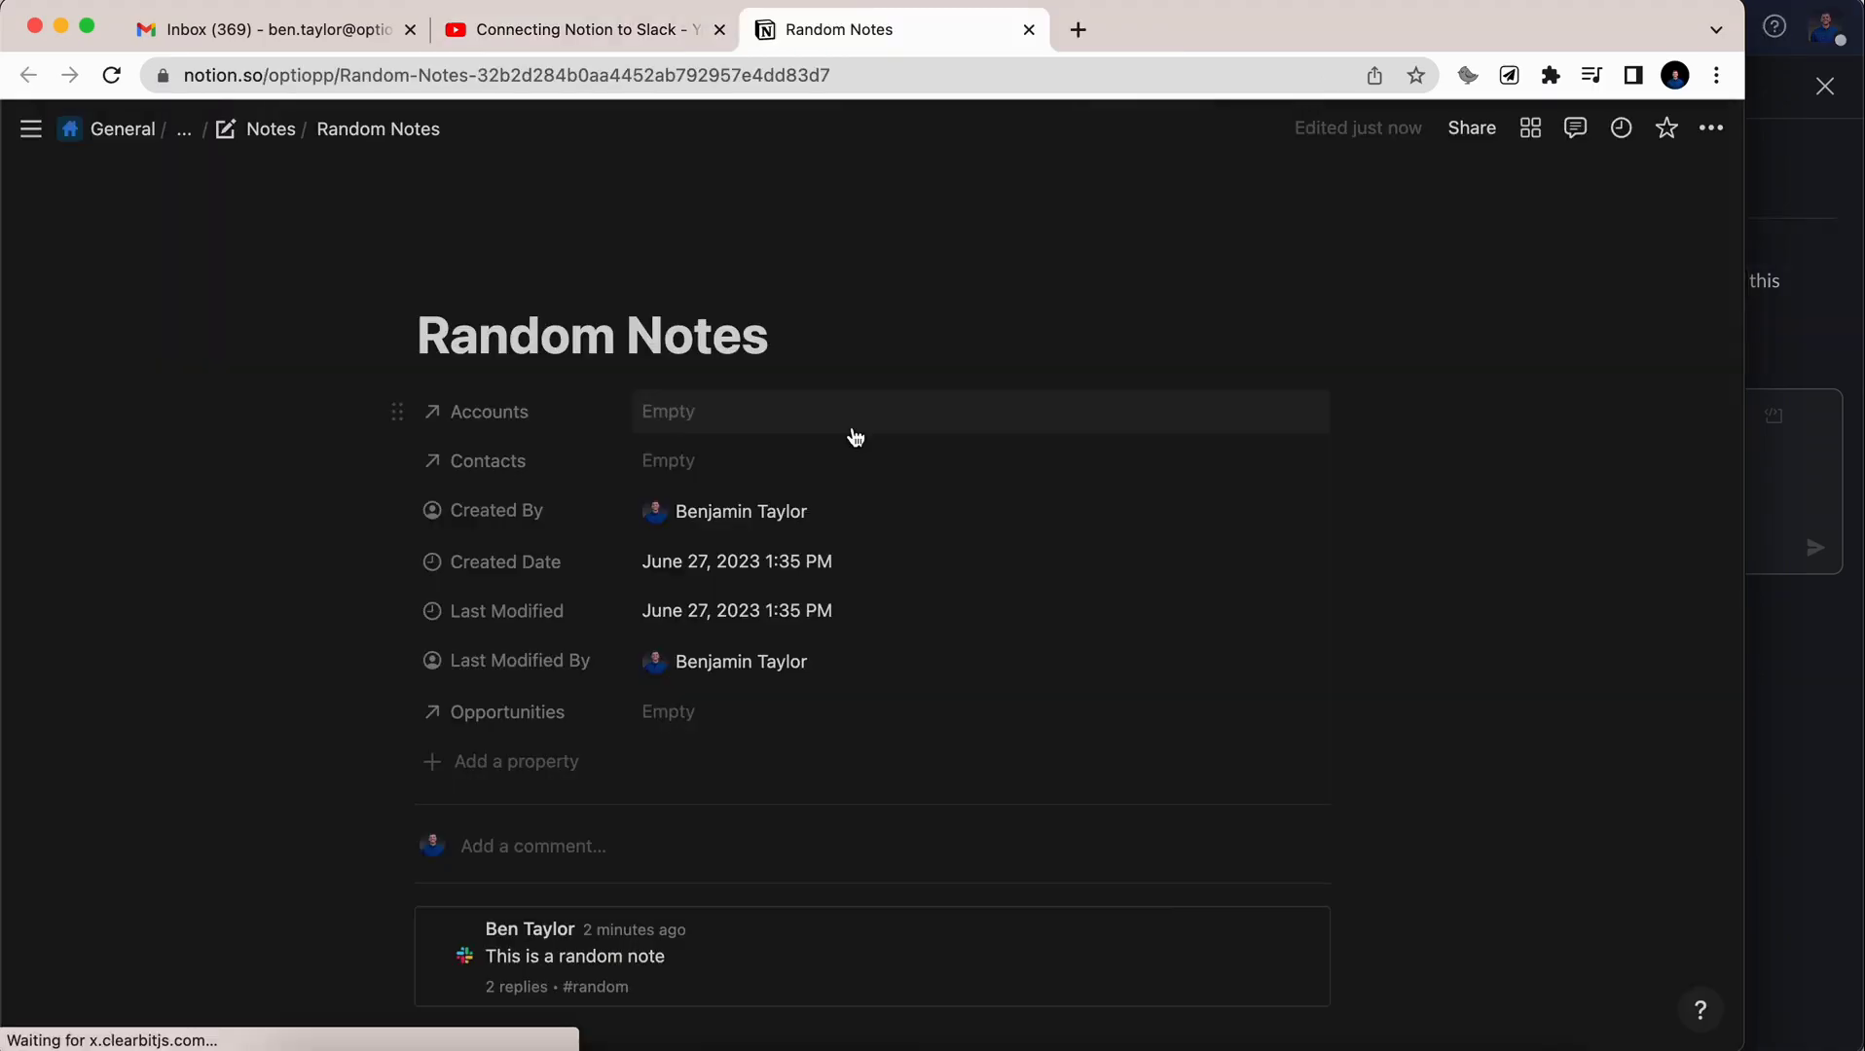
scroll(671, 393, "down", 1)
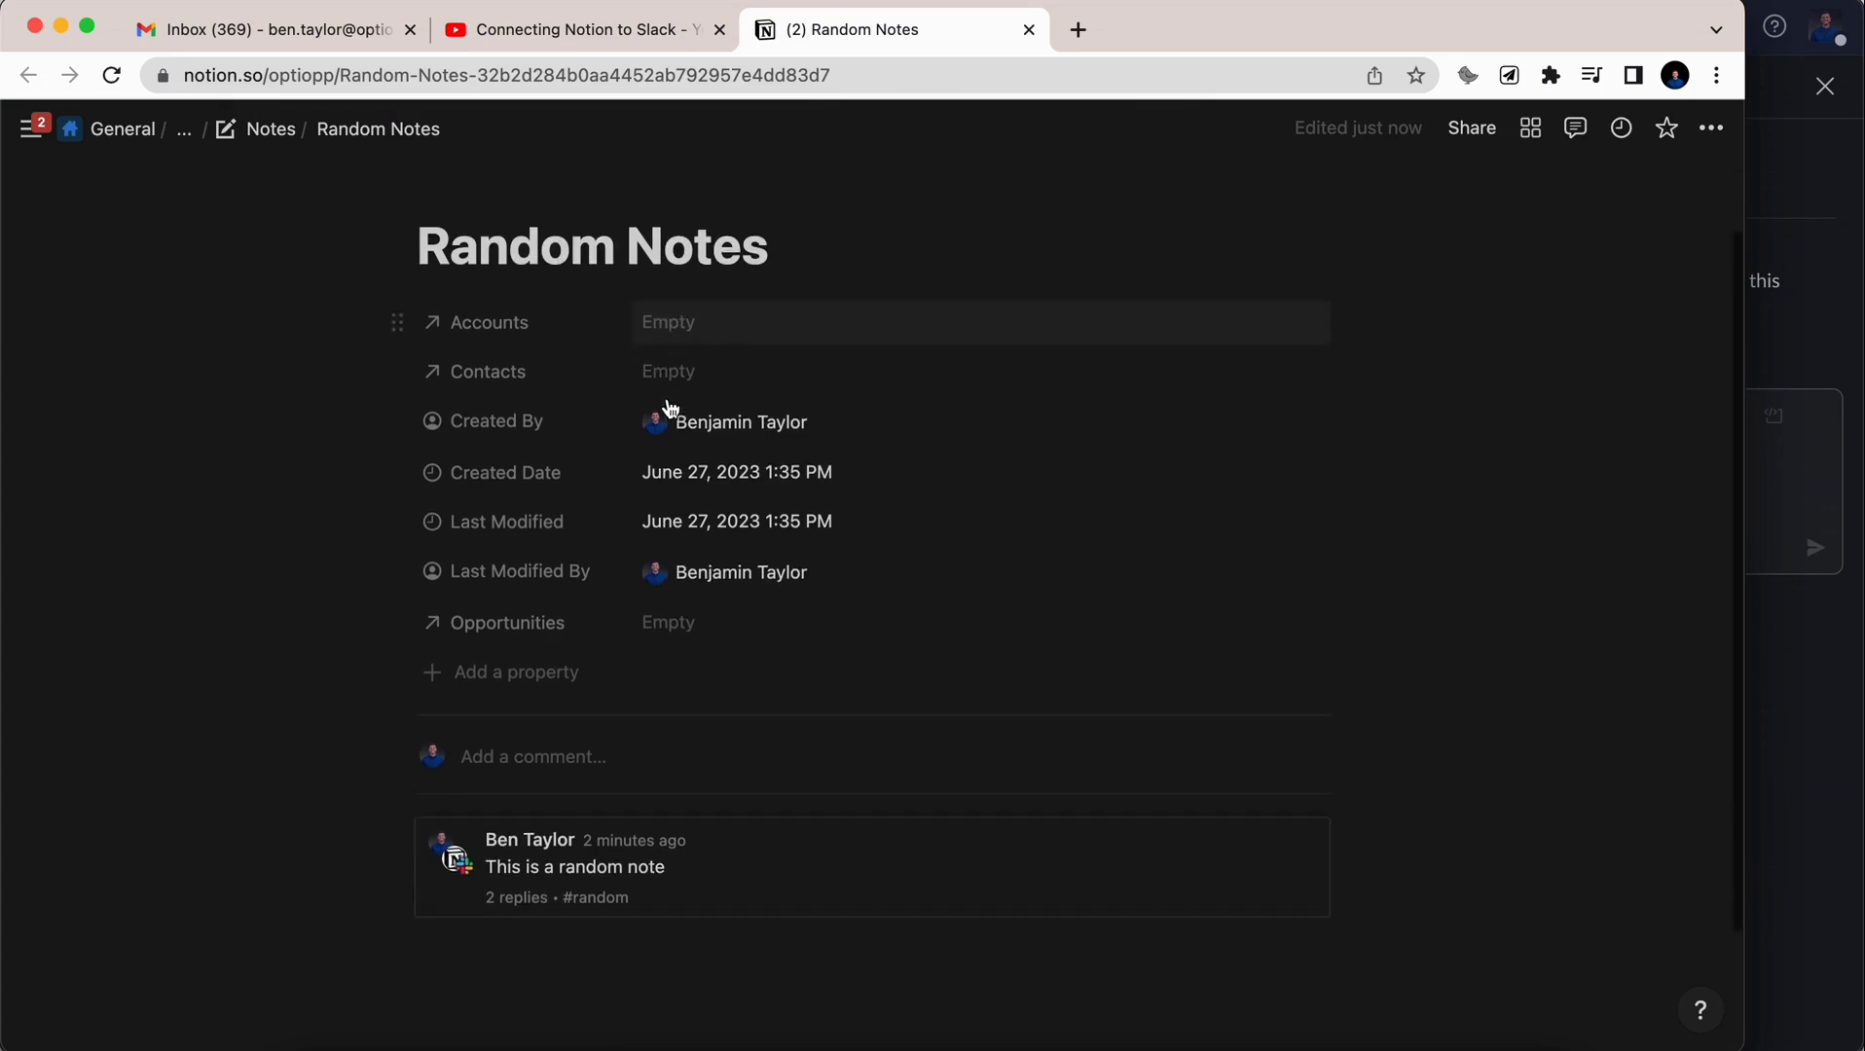
scroll(642, 583, "down", 2)
left_click(445, 709)
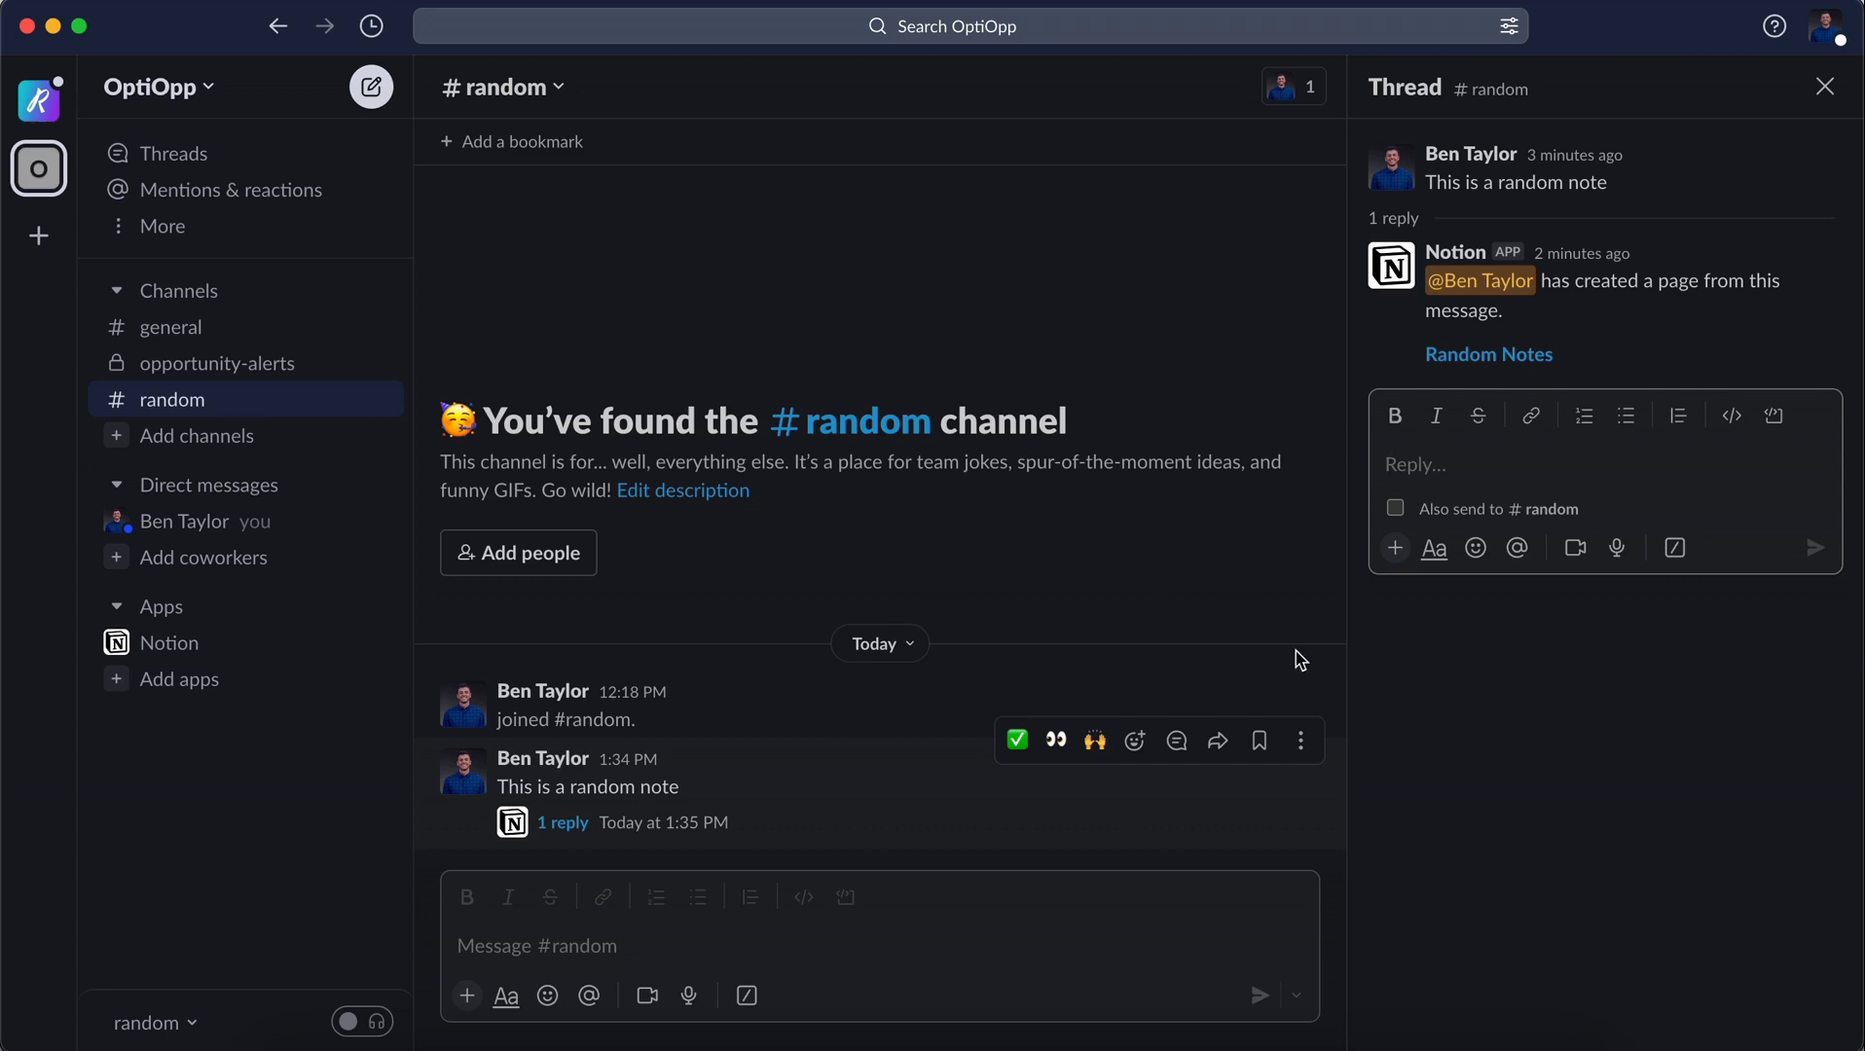
- Copy the link to the random note message
left_click(1303, 746)
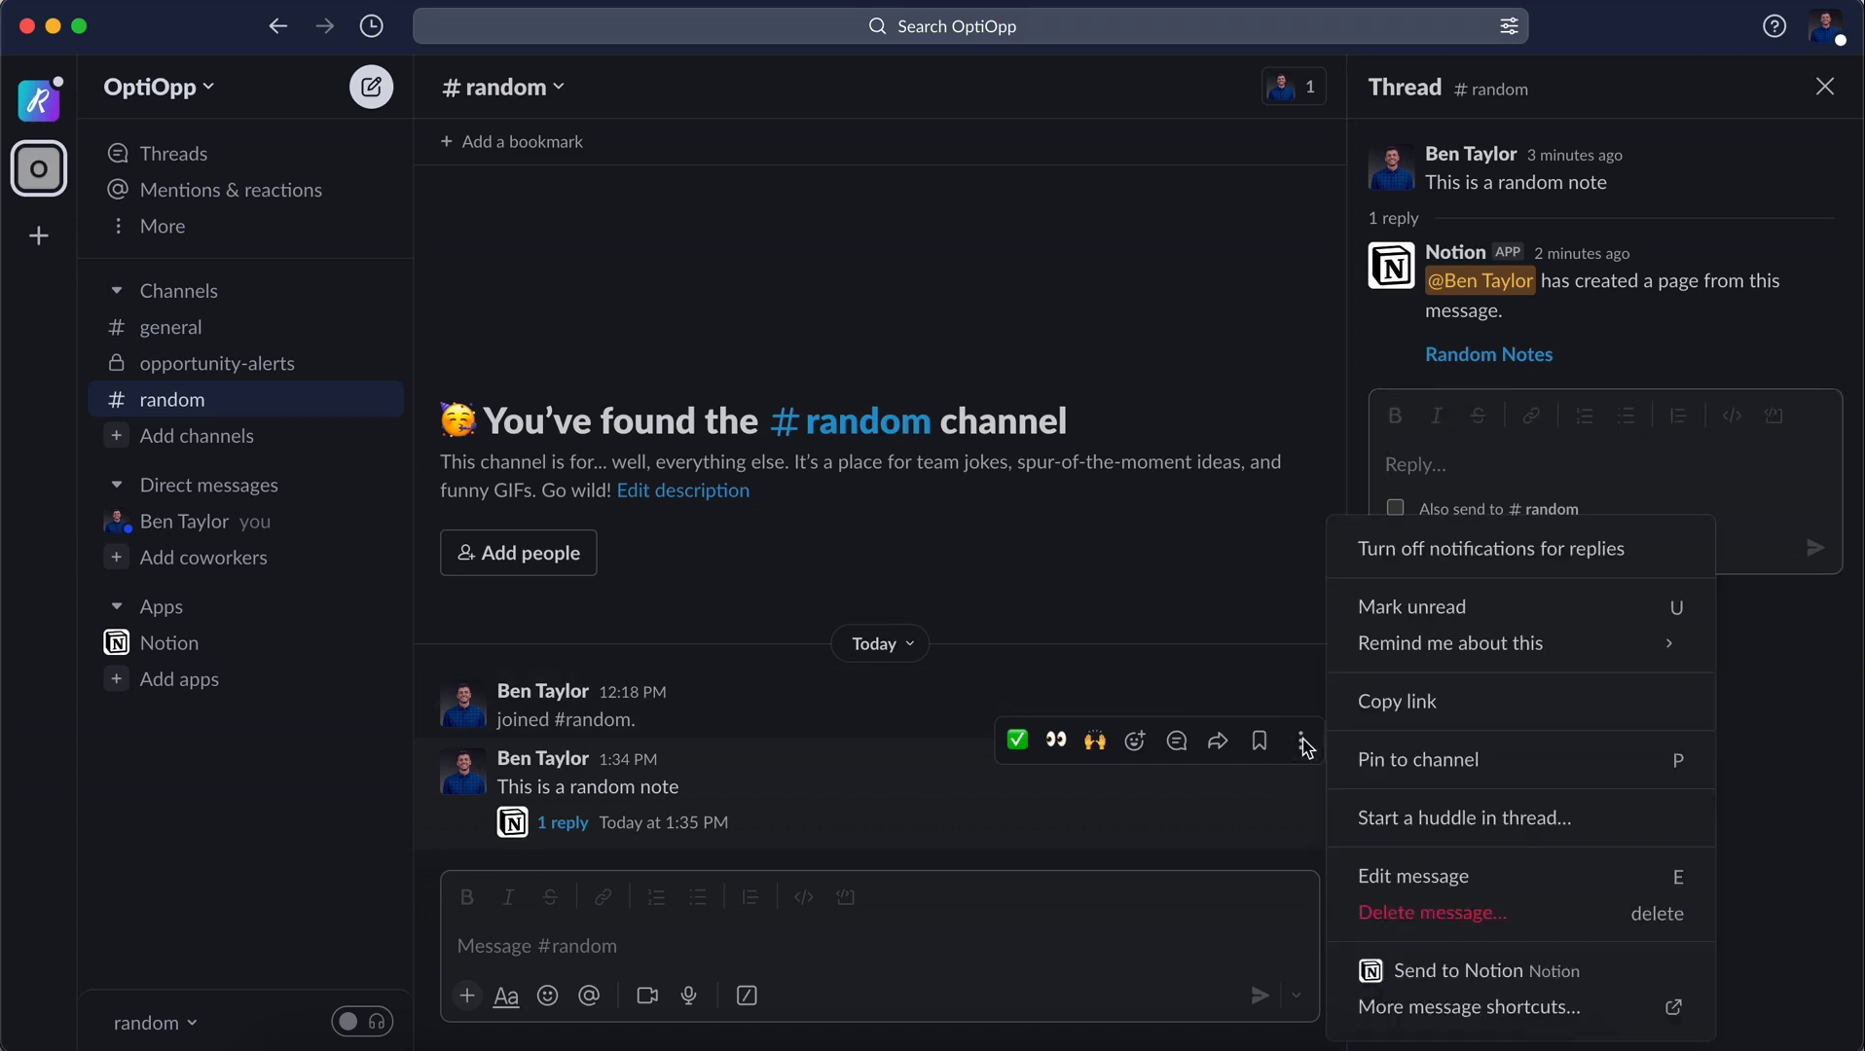
left_click(1432, 712)
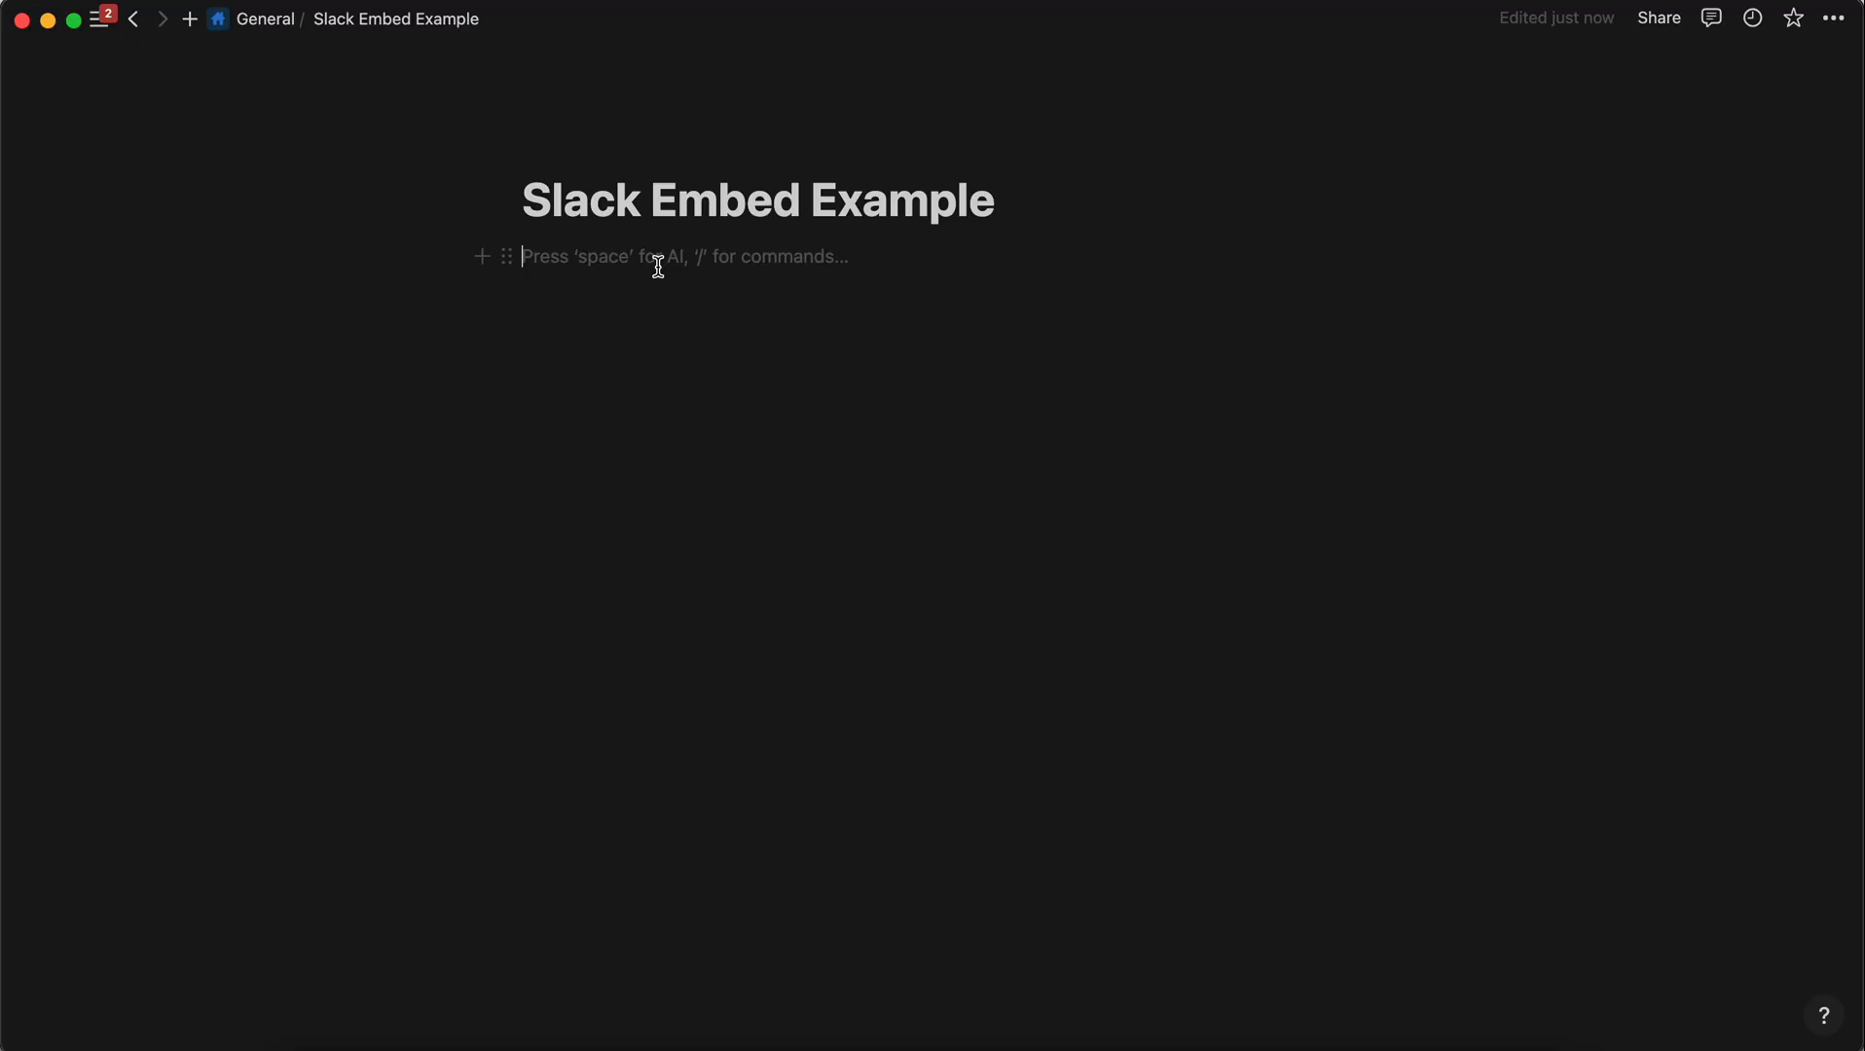
type("/sla")
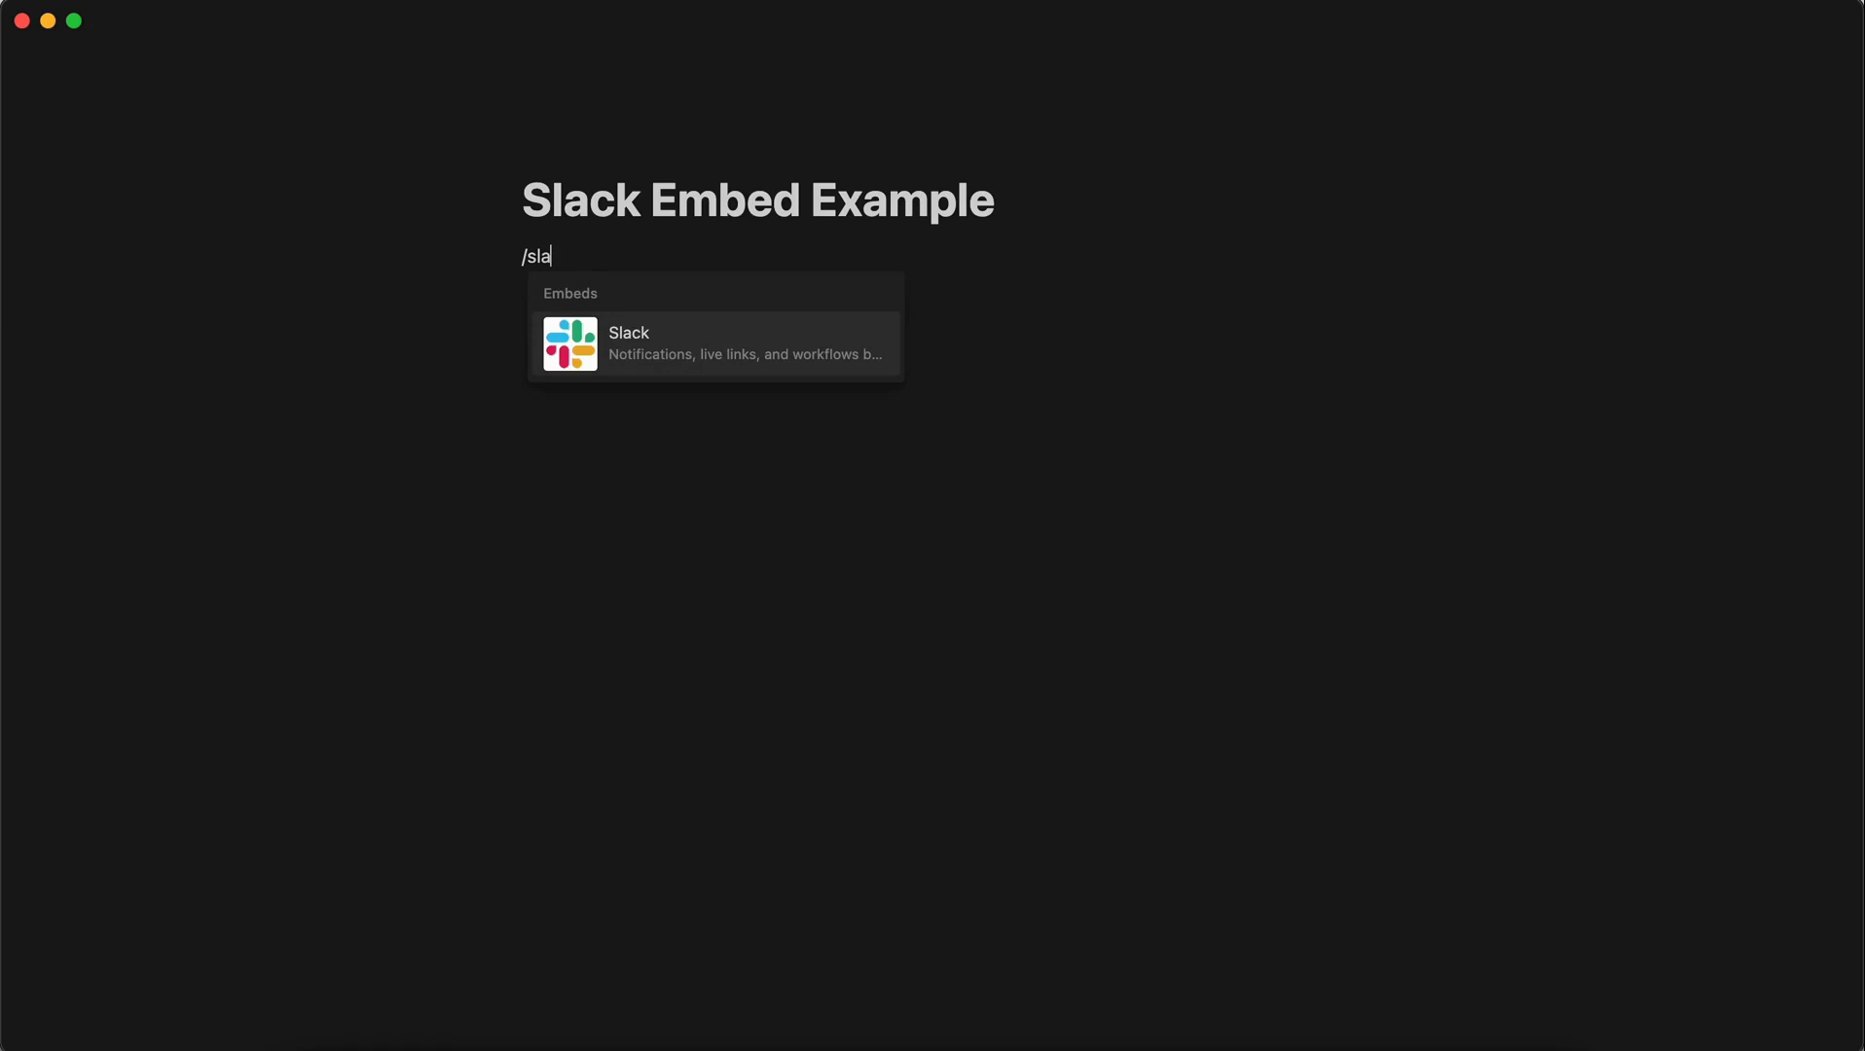
type("ck")
- Embed the copied Slack message on the Slack Embed Example page, then go to the Contacts database
left_click(699, 340)
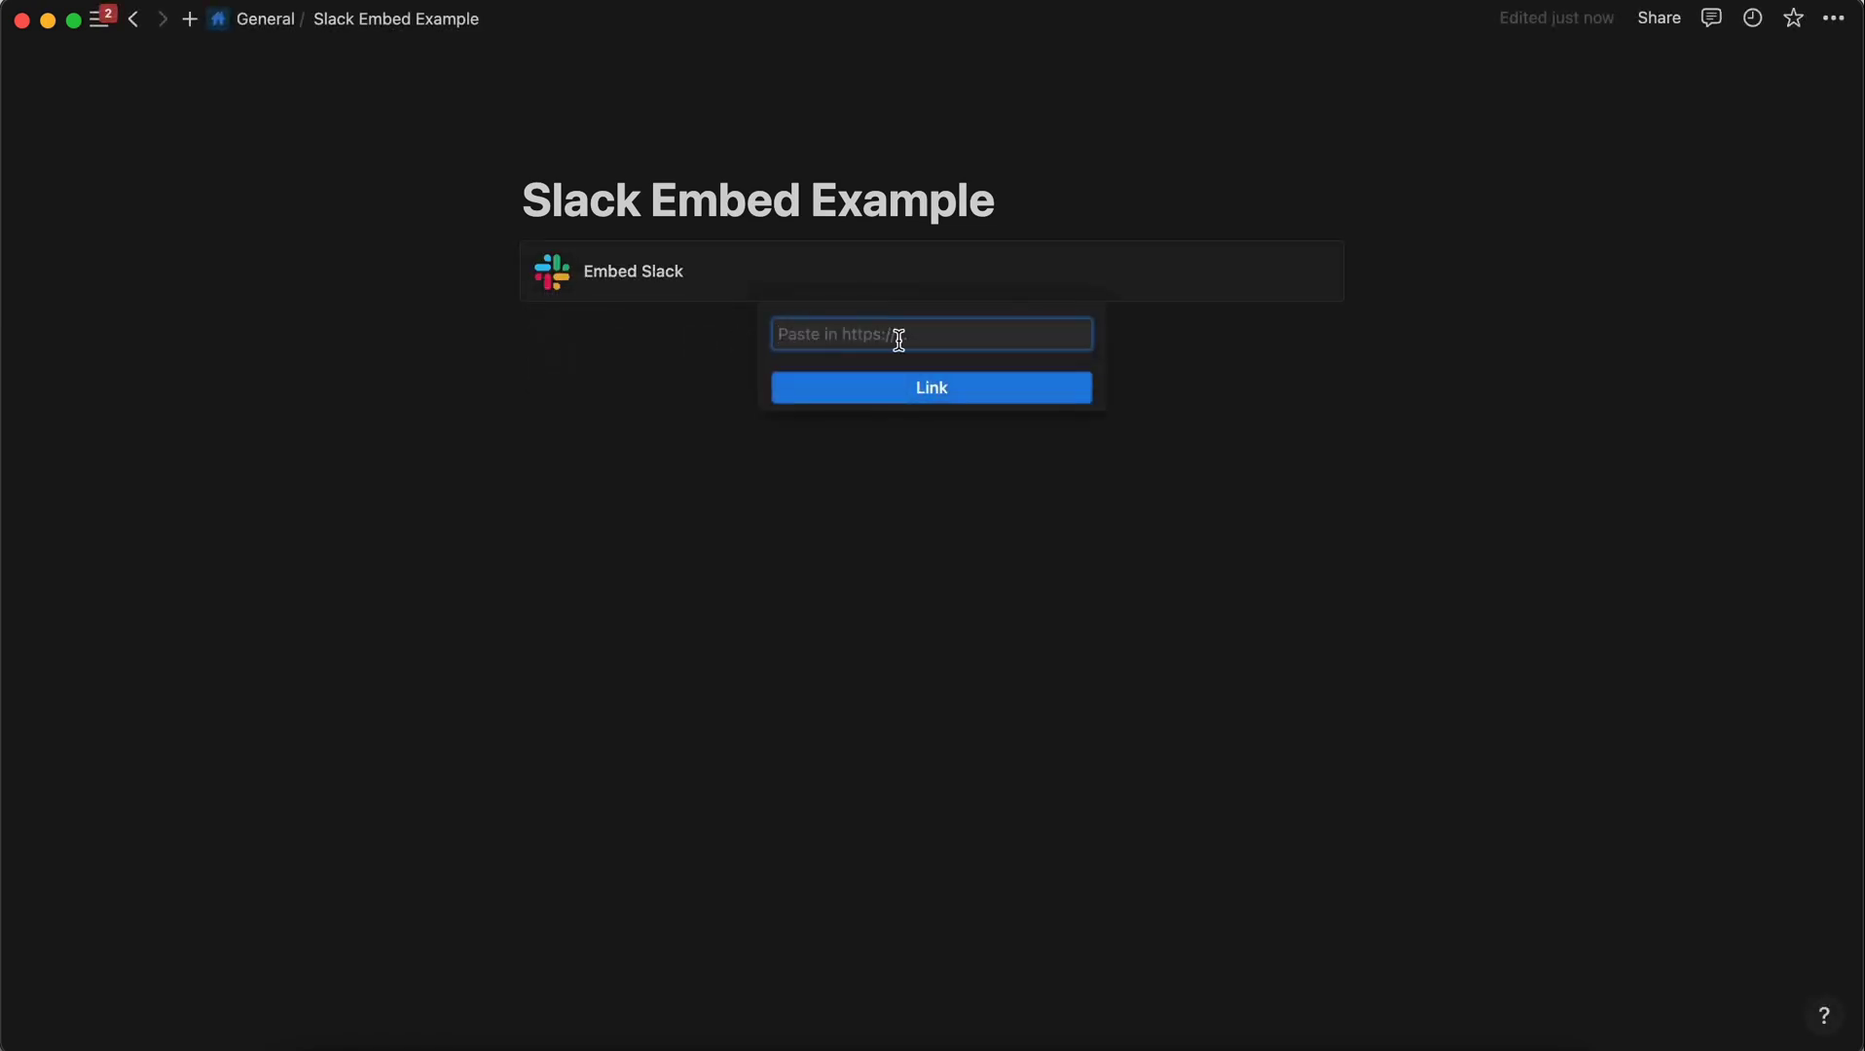
key("super+v")
left_click(936, 390)
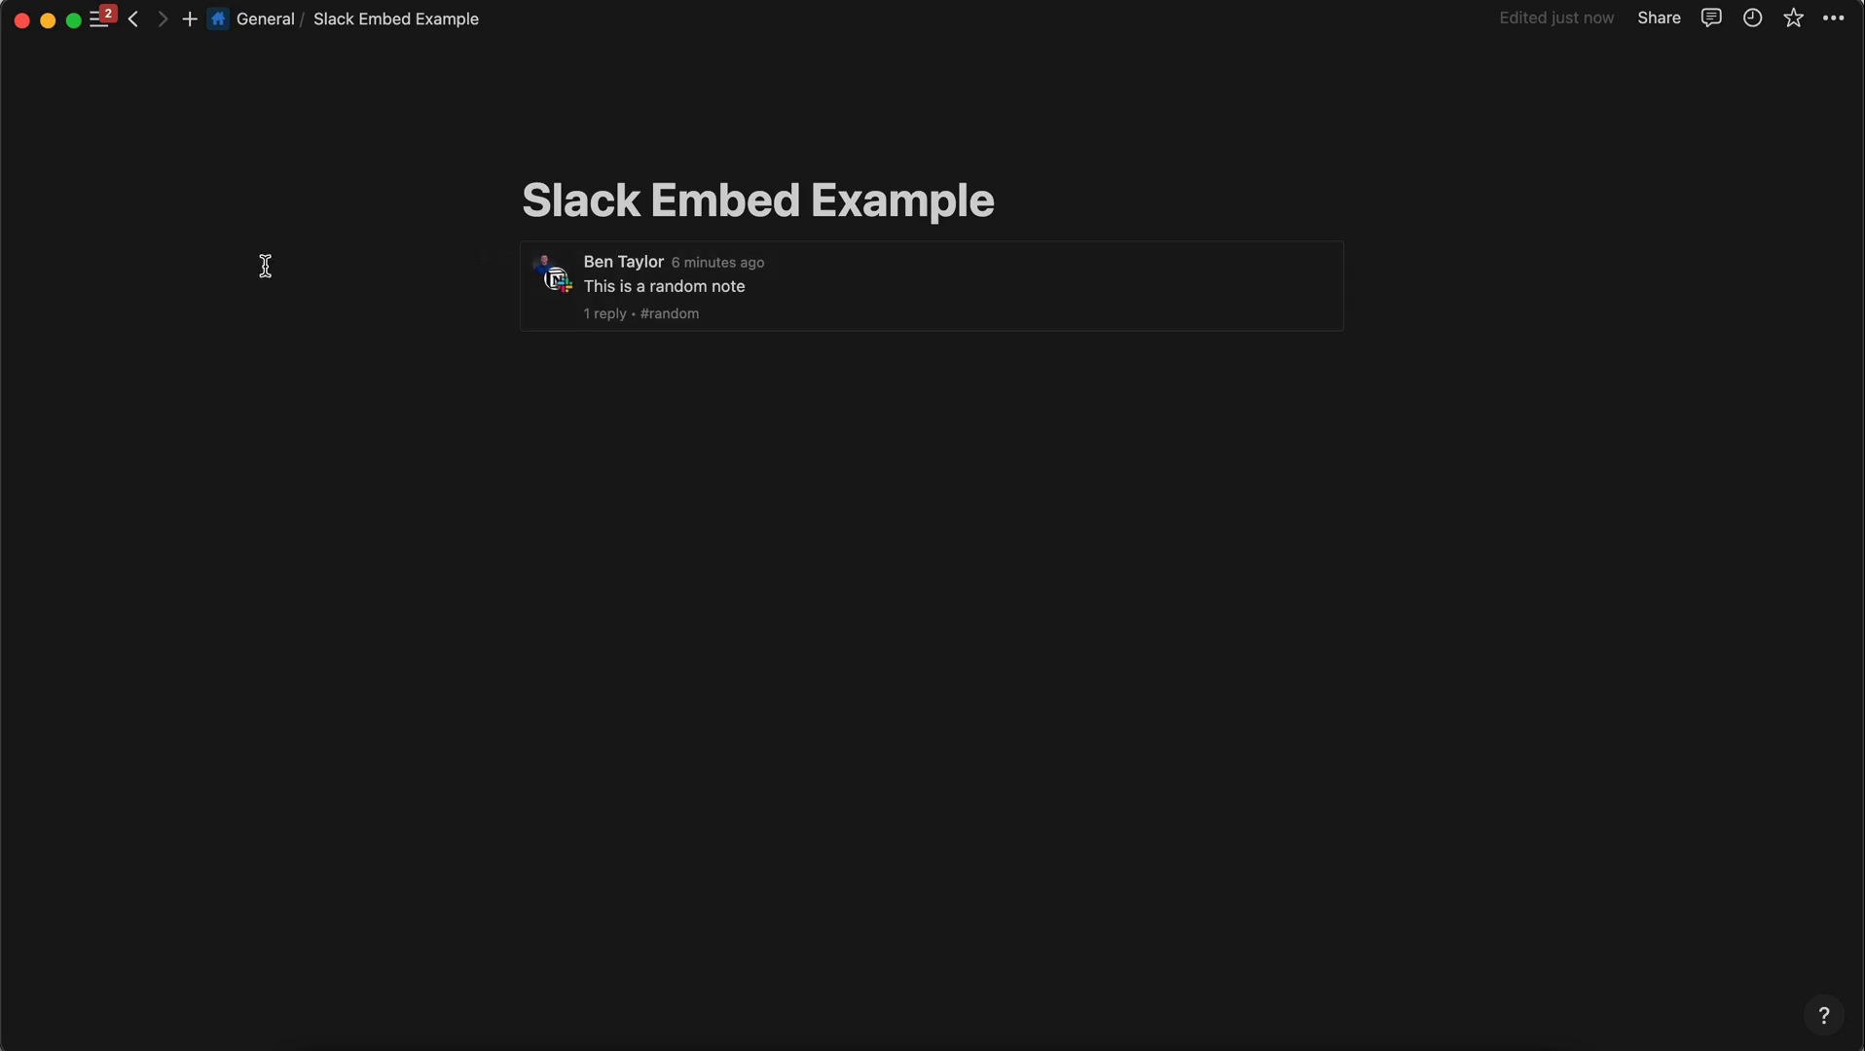
mouse_move(6, 525)
left_click(94, 538)
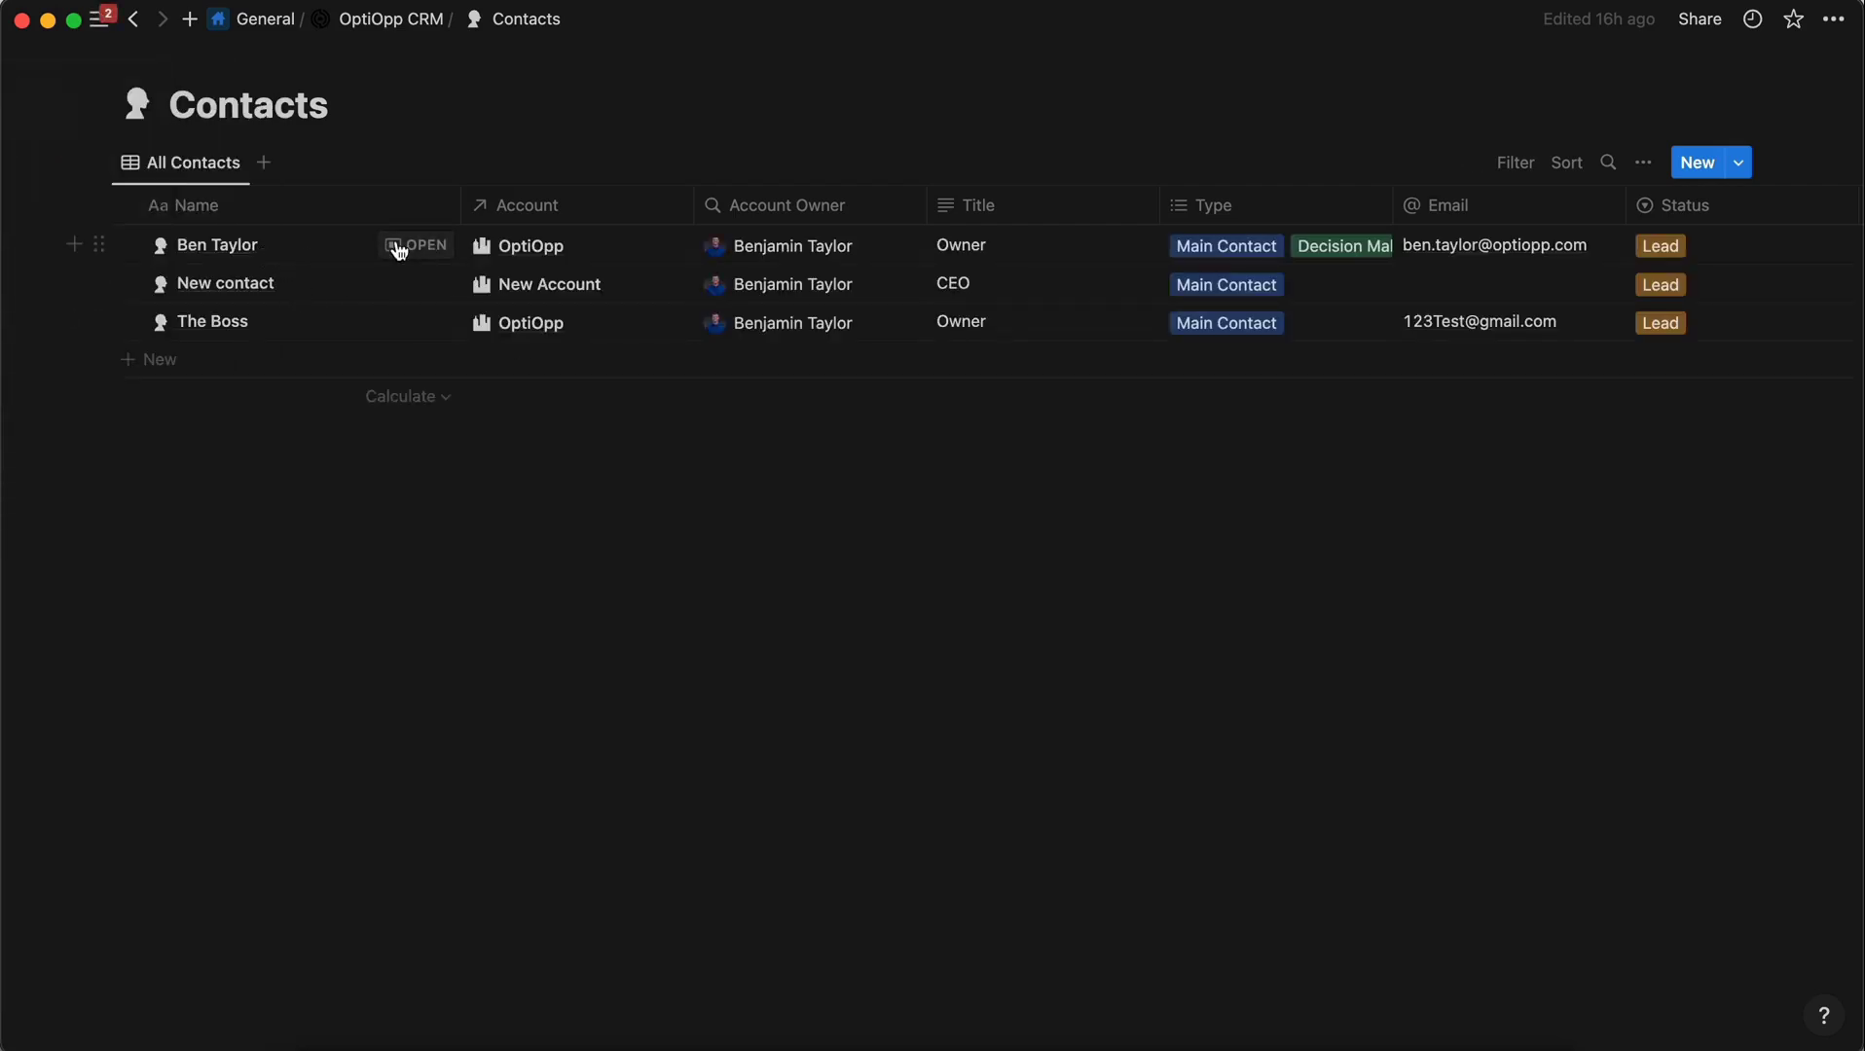
left_click(395, 247)
scroll(801, 655, "down", 5)
scroll(823, 675, "down", 2)
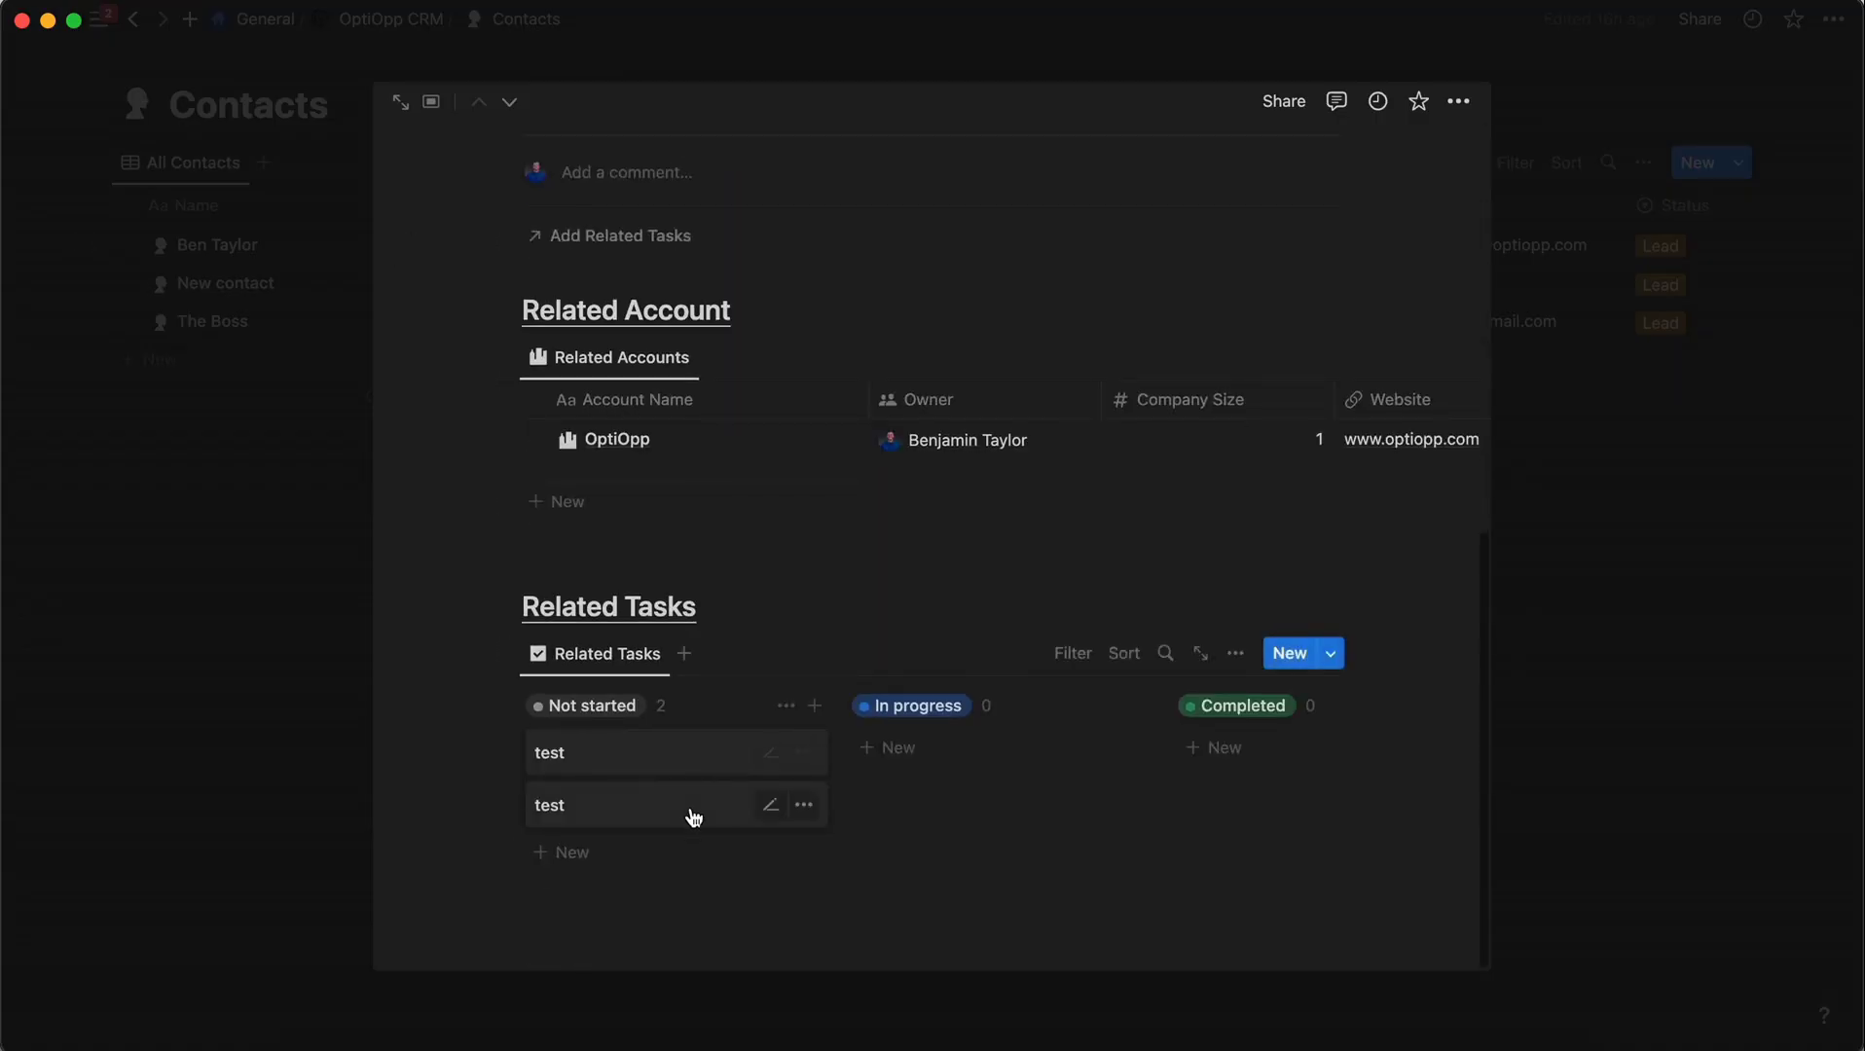
left_click(557, 936)
key("shift+Return")
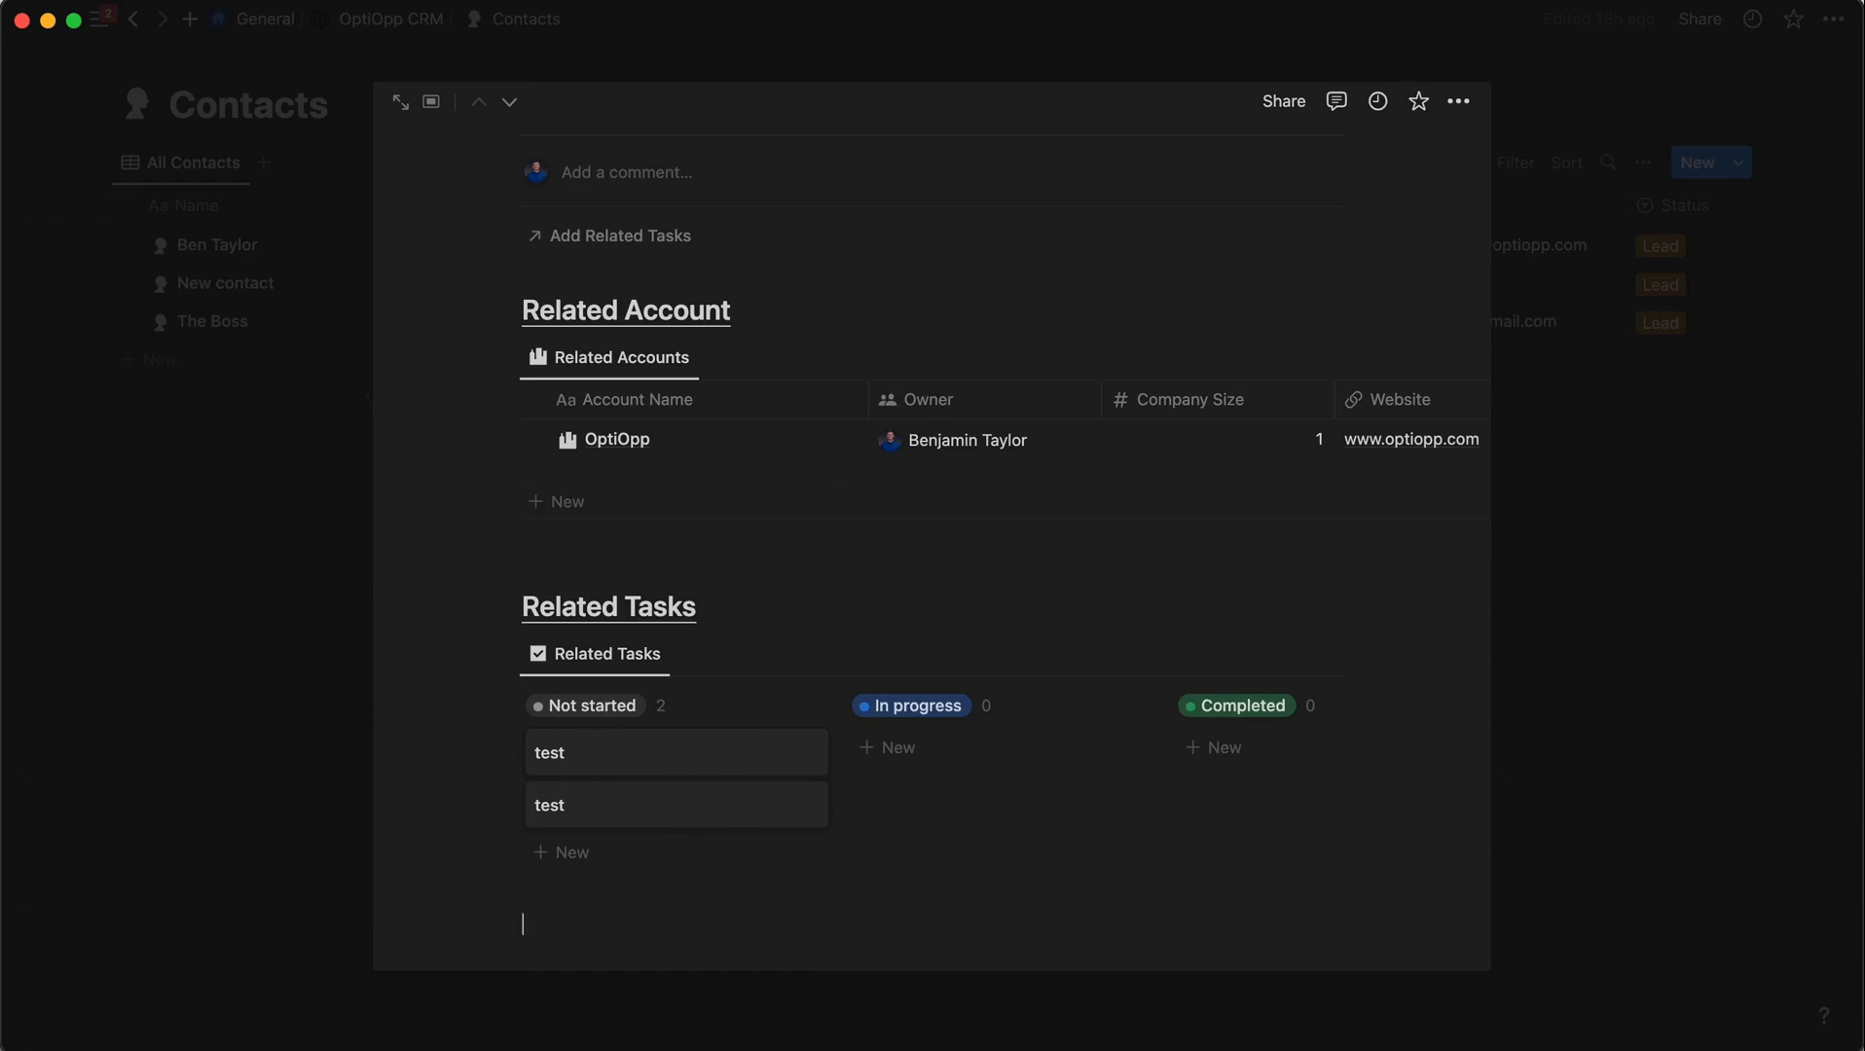
type("/")
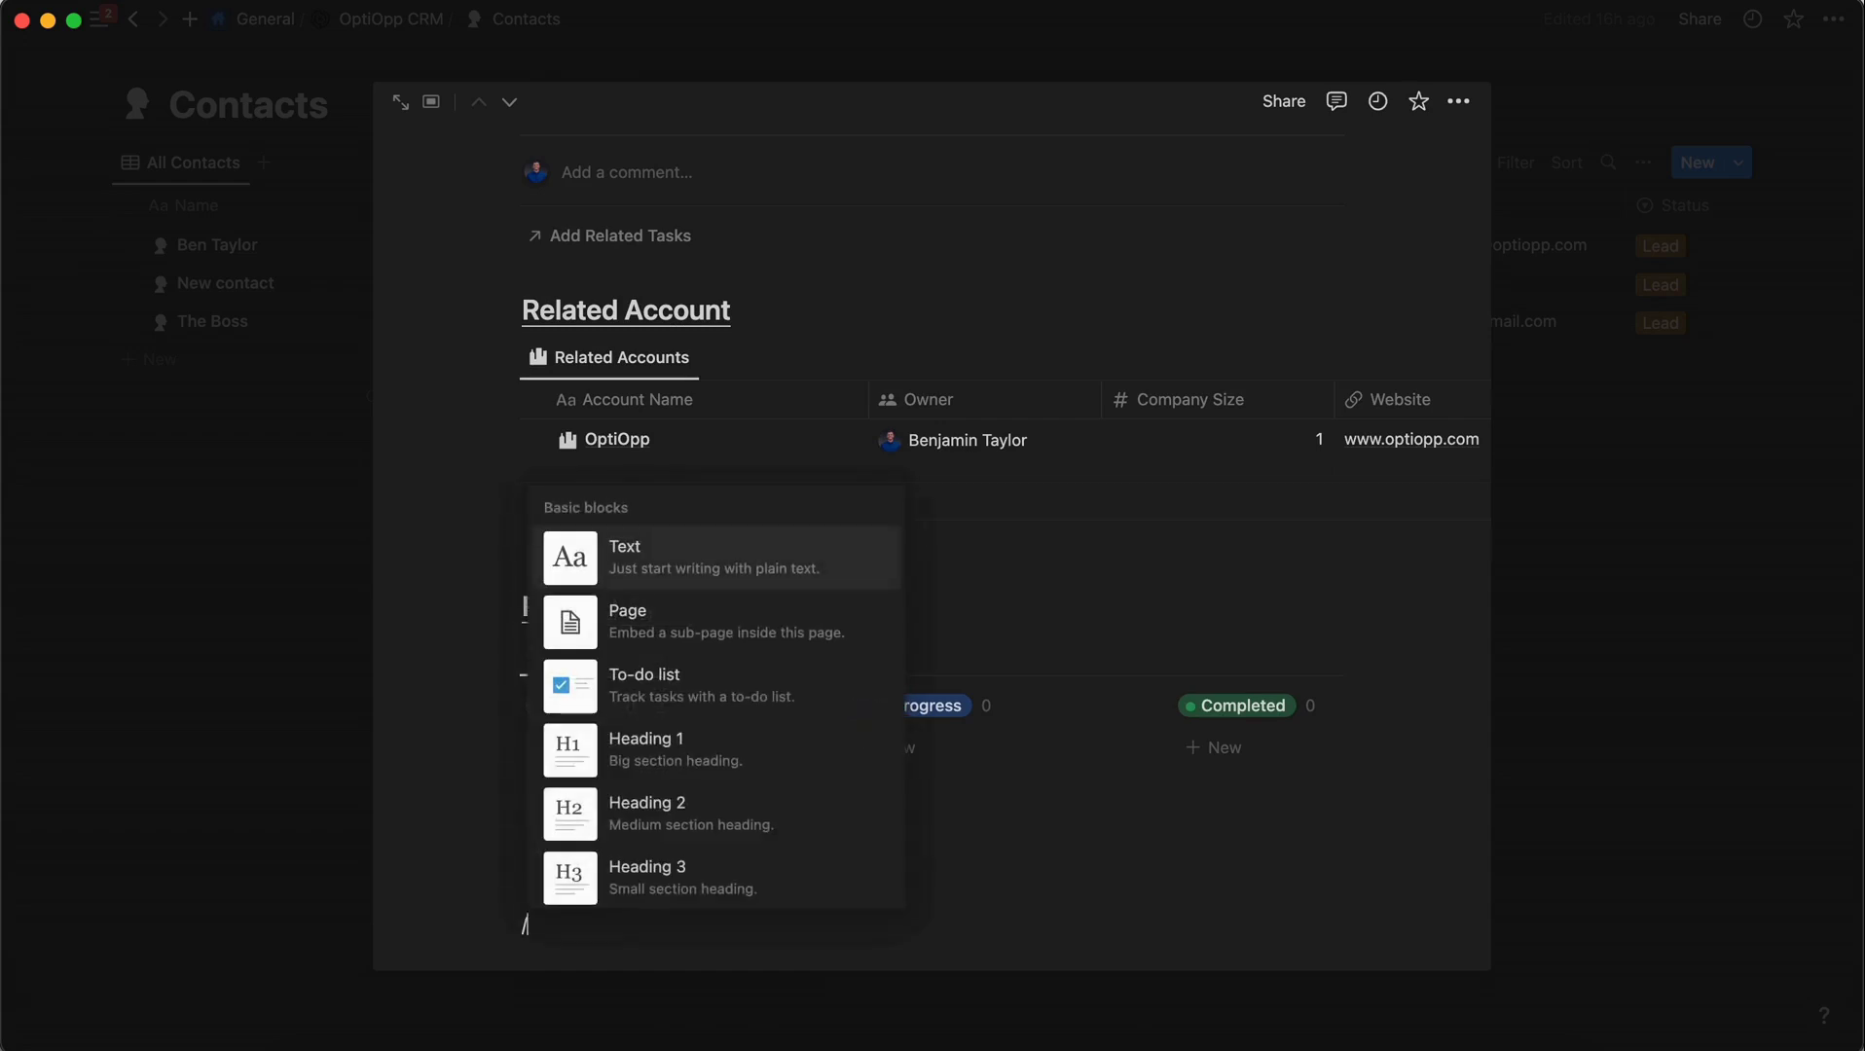
type("slack")
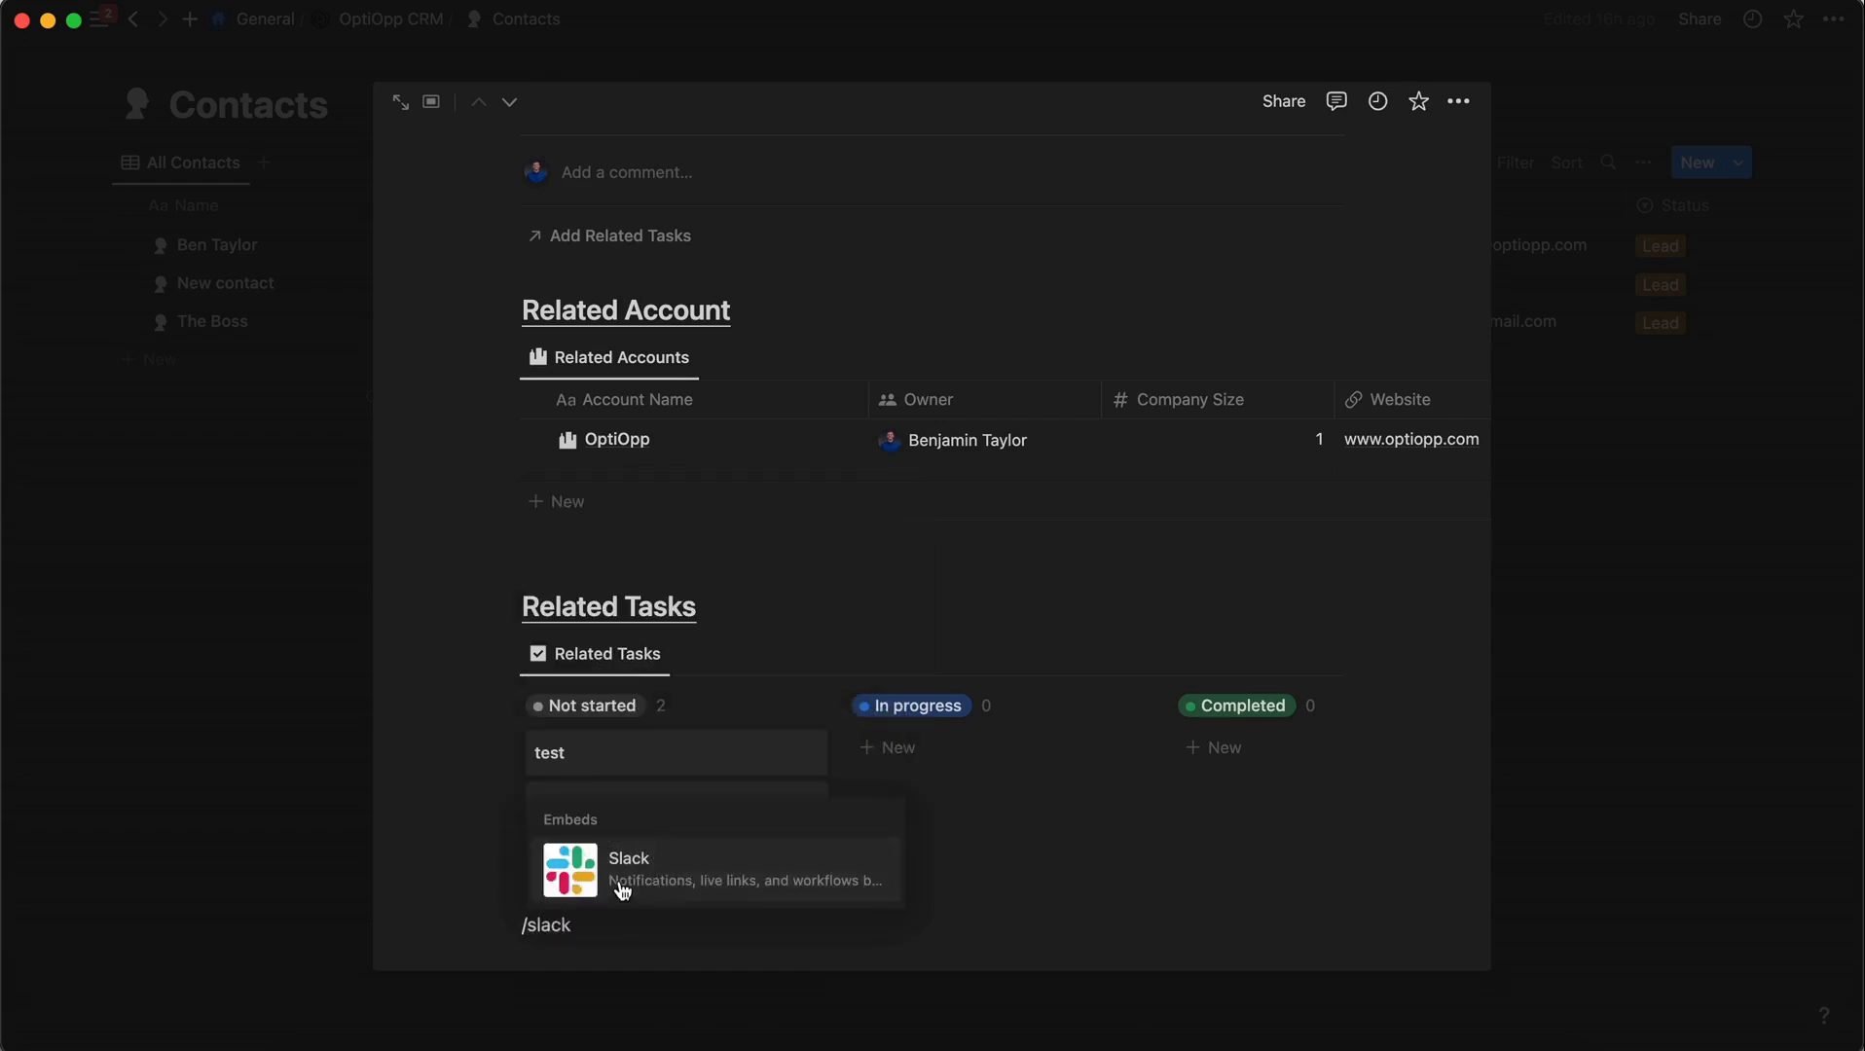
left_click(619, 890)
key("ctrl+v")
left_click(948, 928)
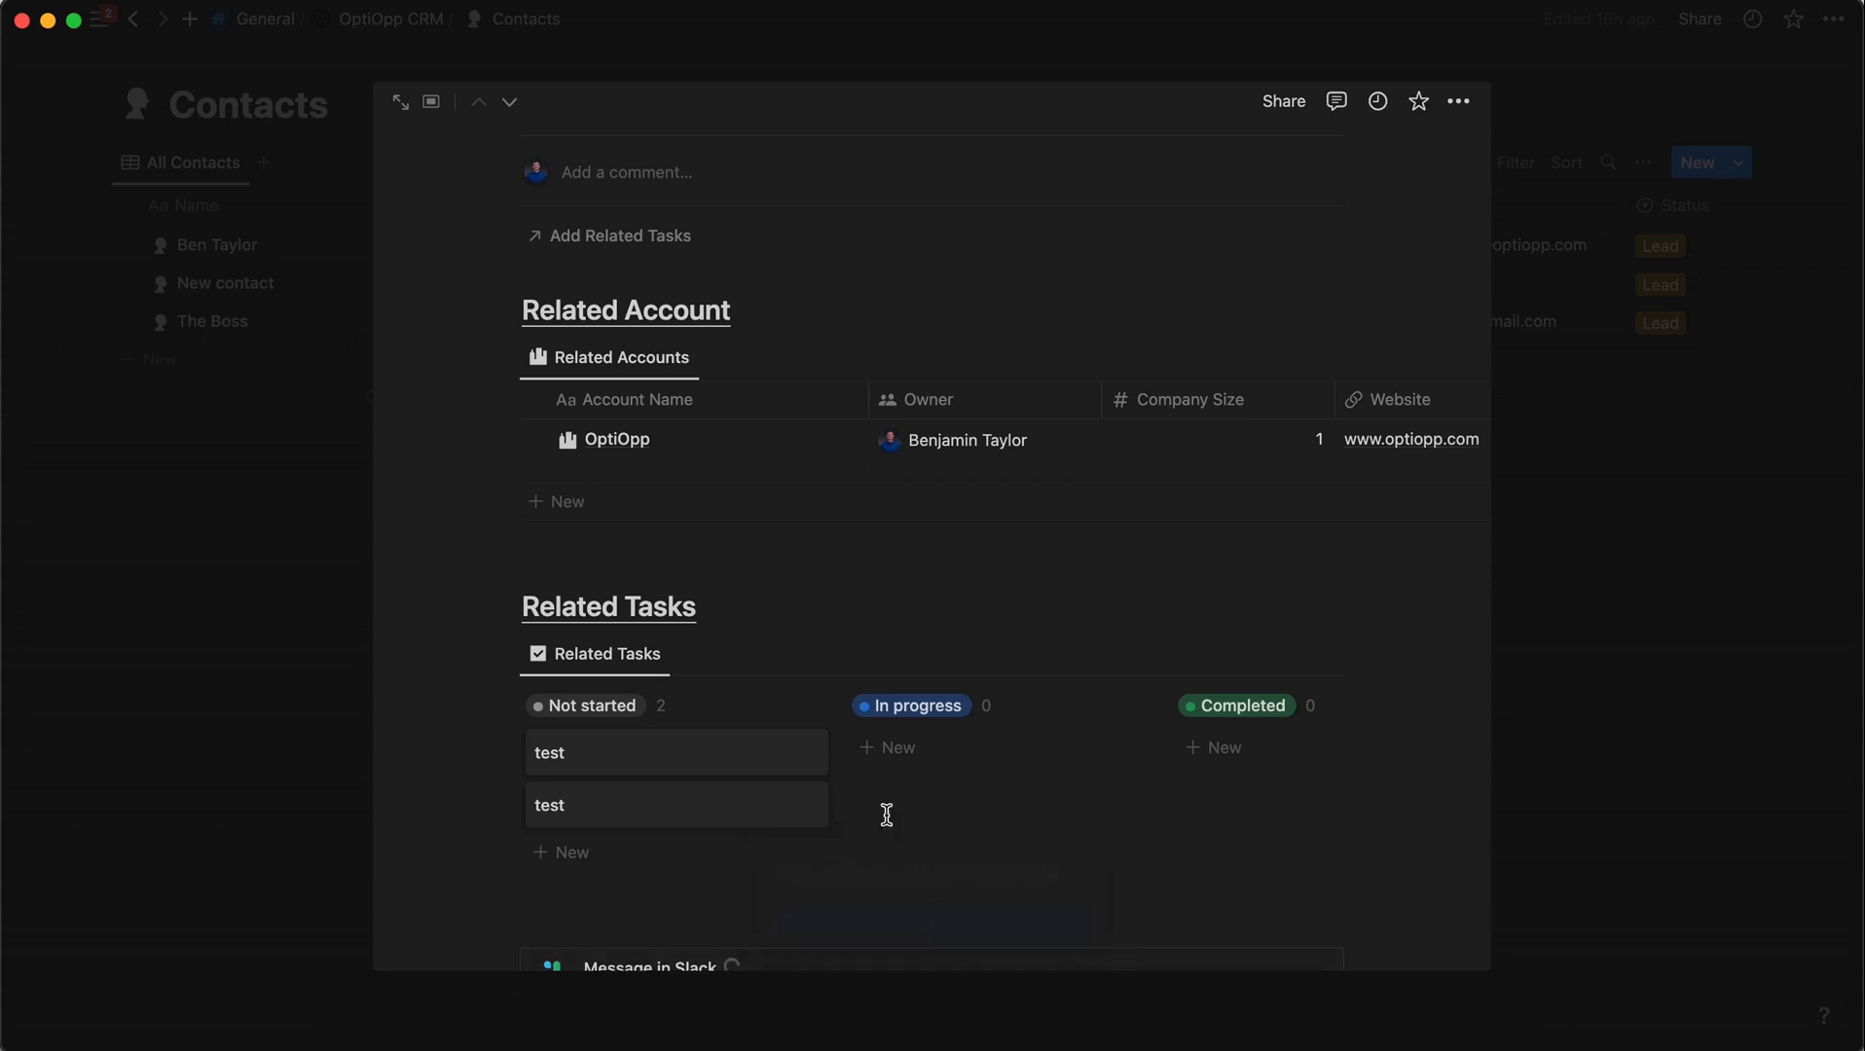
scroll(885, 816, "down", 2)
scroll(612, 799, "up", 10)
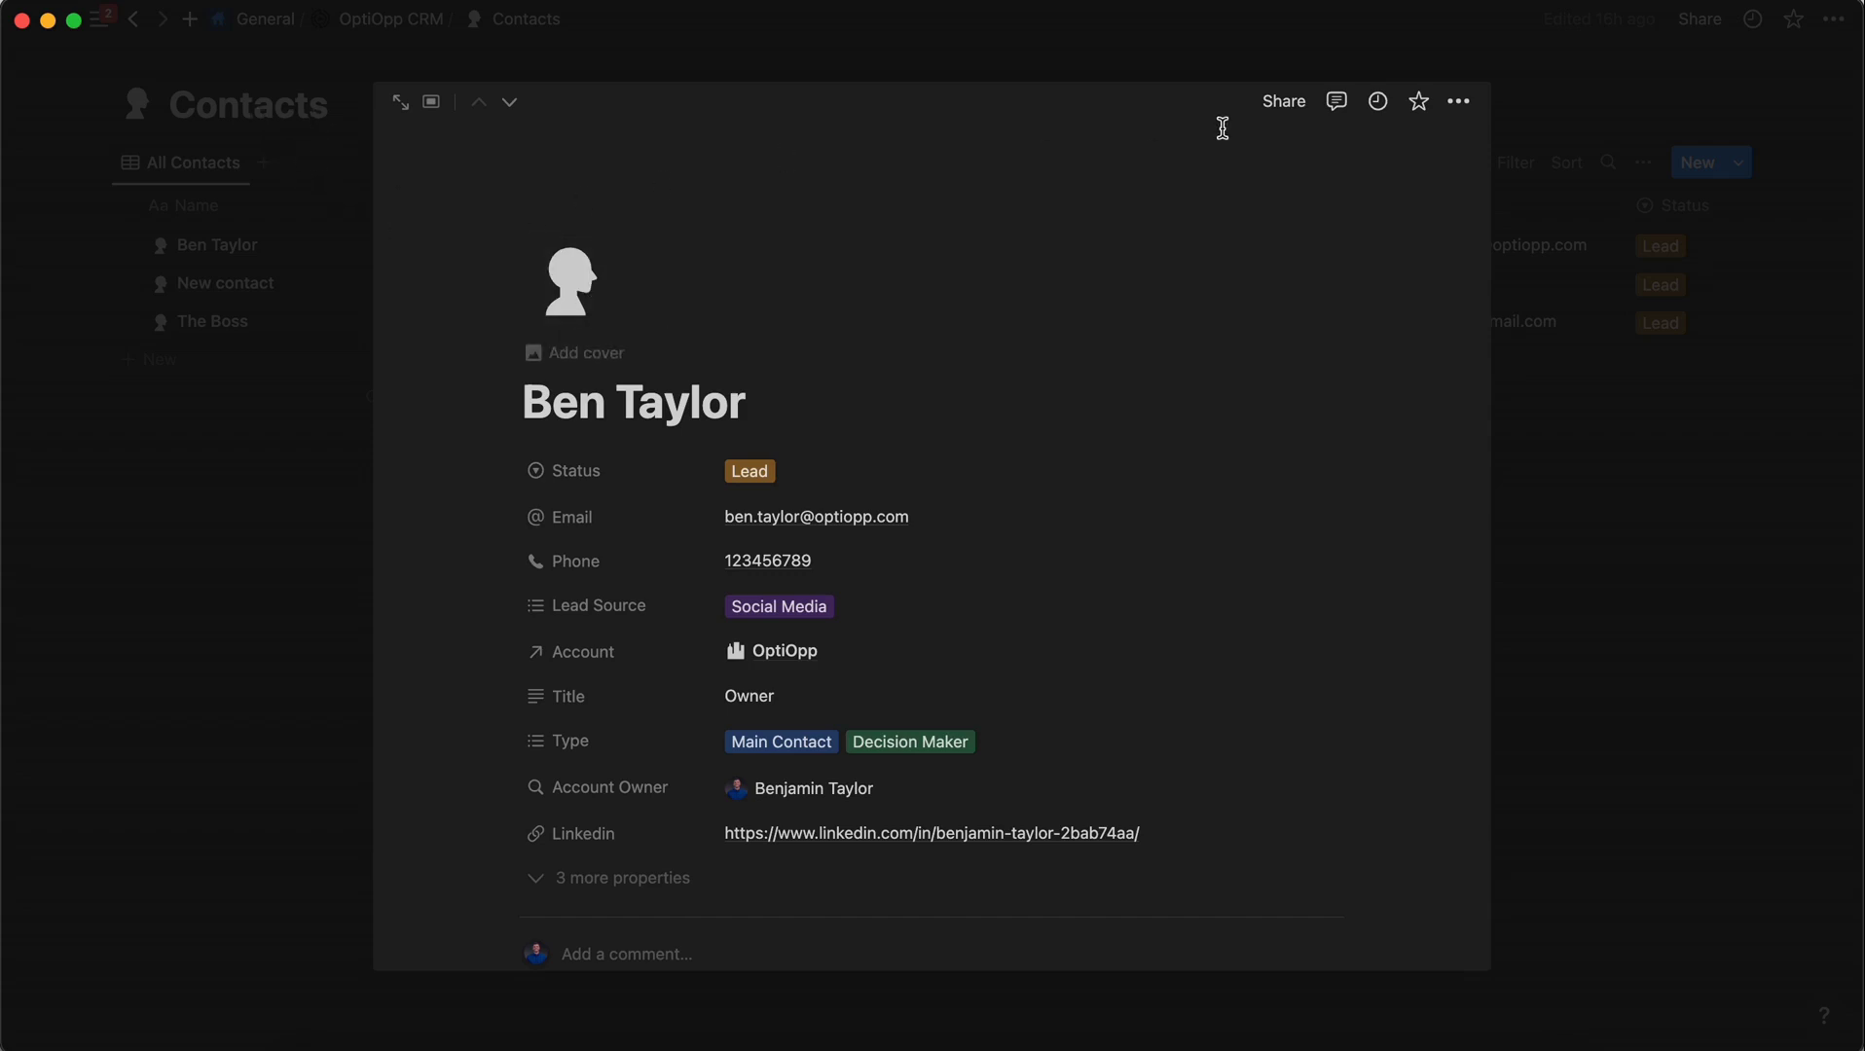
left_click(1458, 100)
left_click(1399, 547)
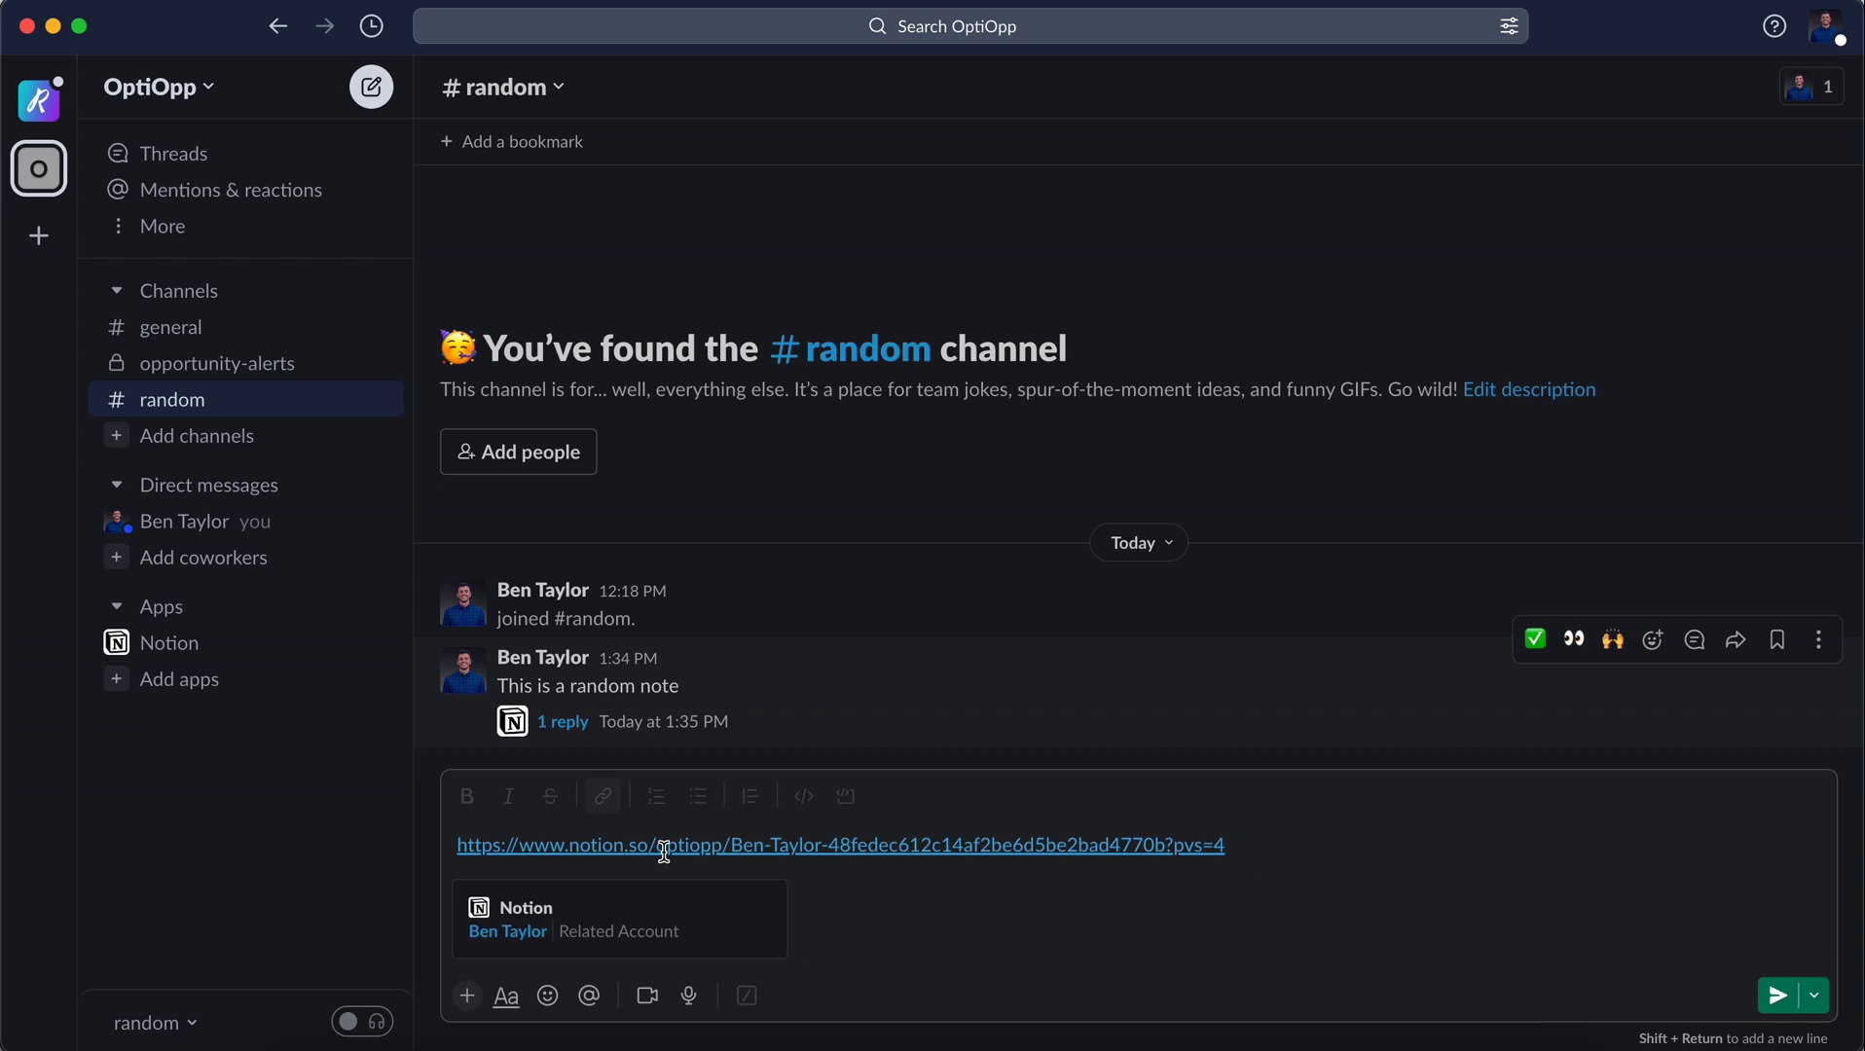
mouse_move(619, 919)
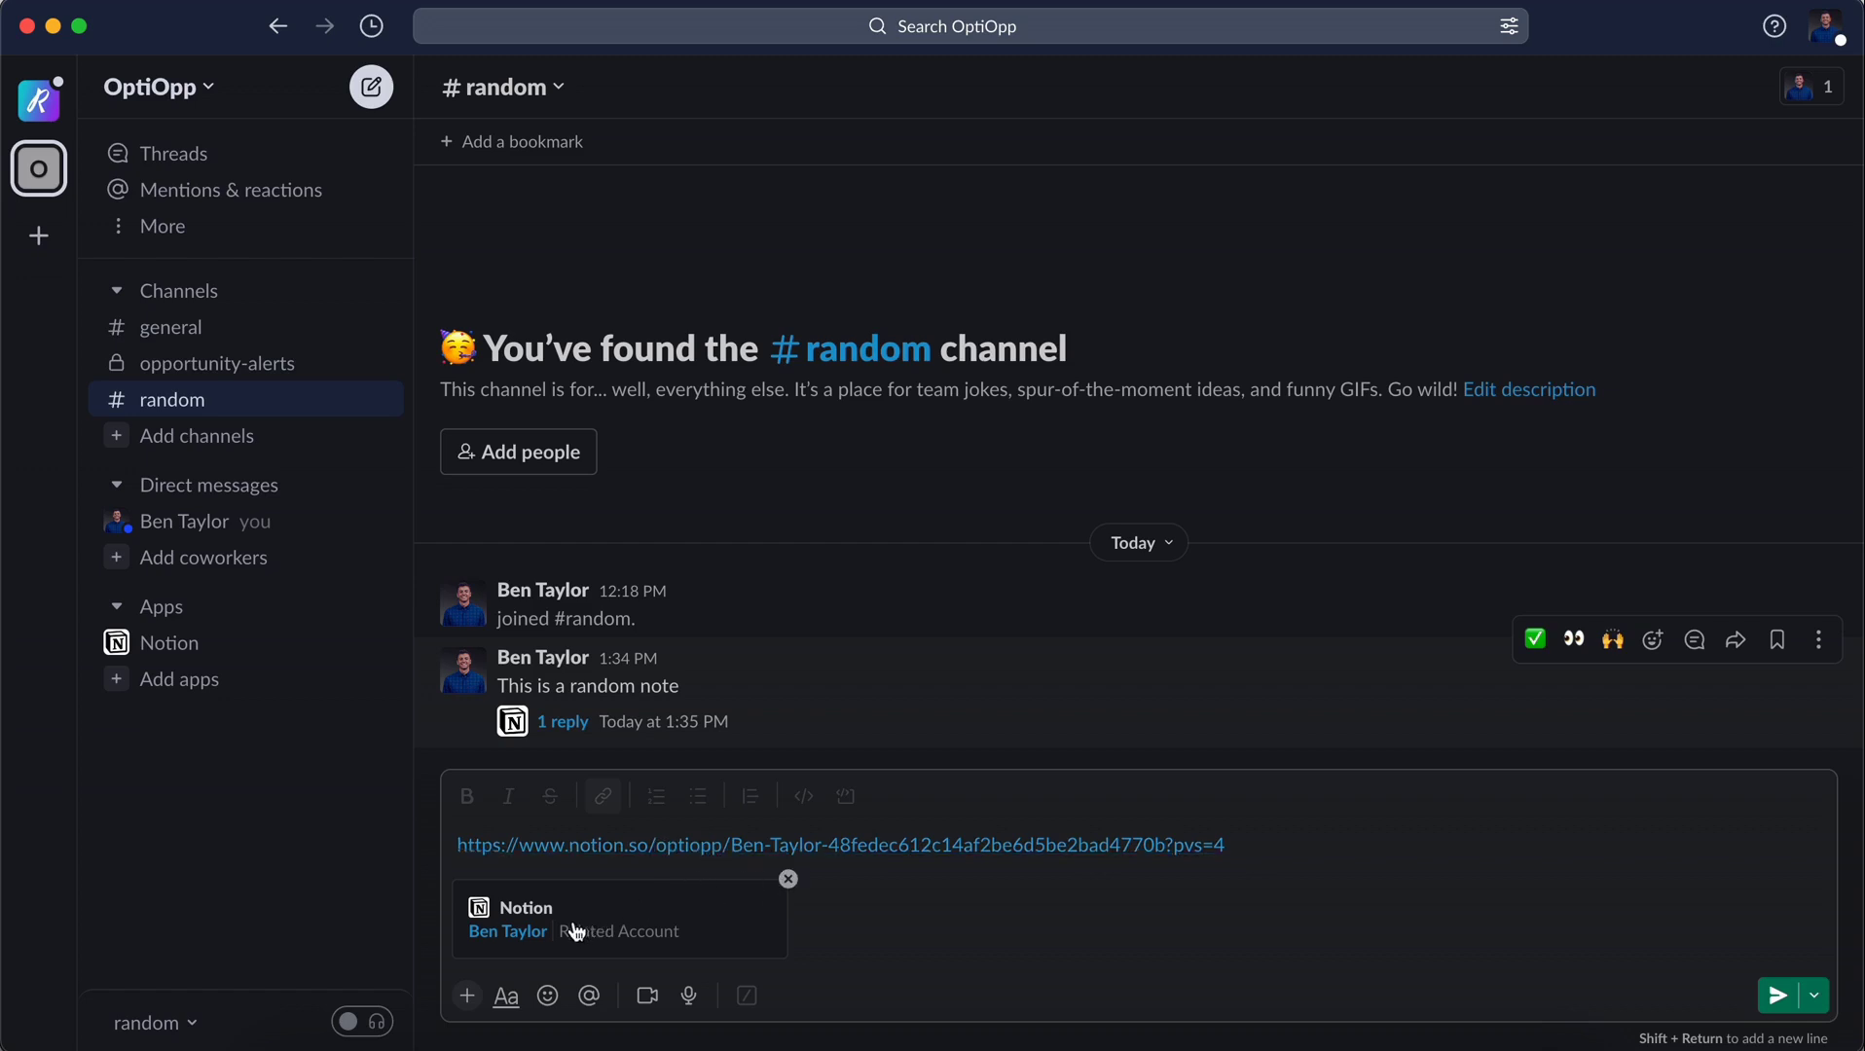
left_click(1774, 1001)
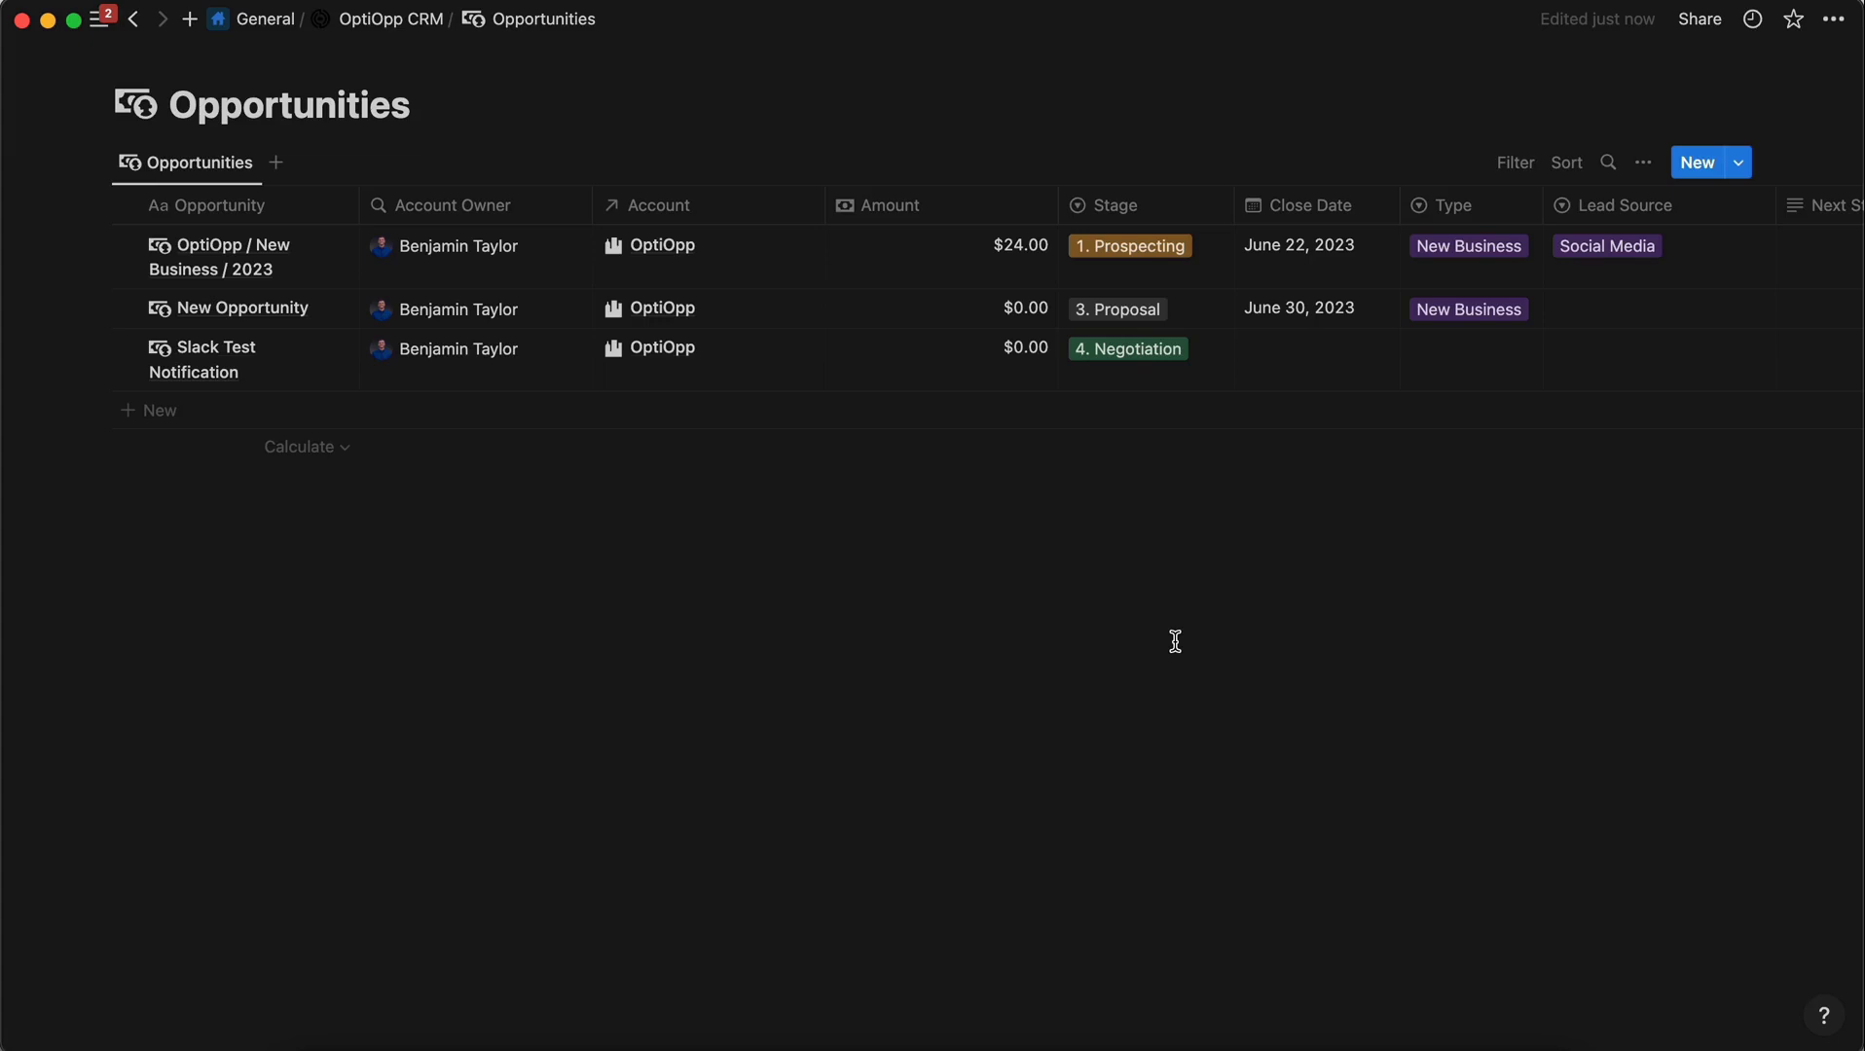
- Start a new Slack notification for Opportunities triggered only when Stage is set to Closed Won
left_click(1643, 163)
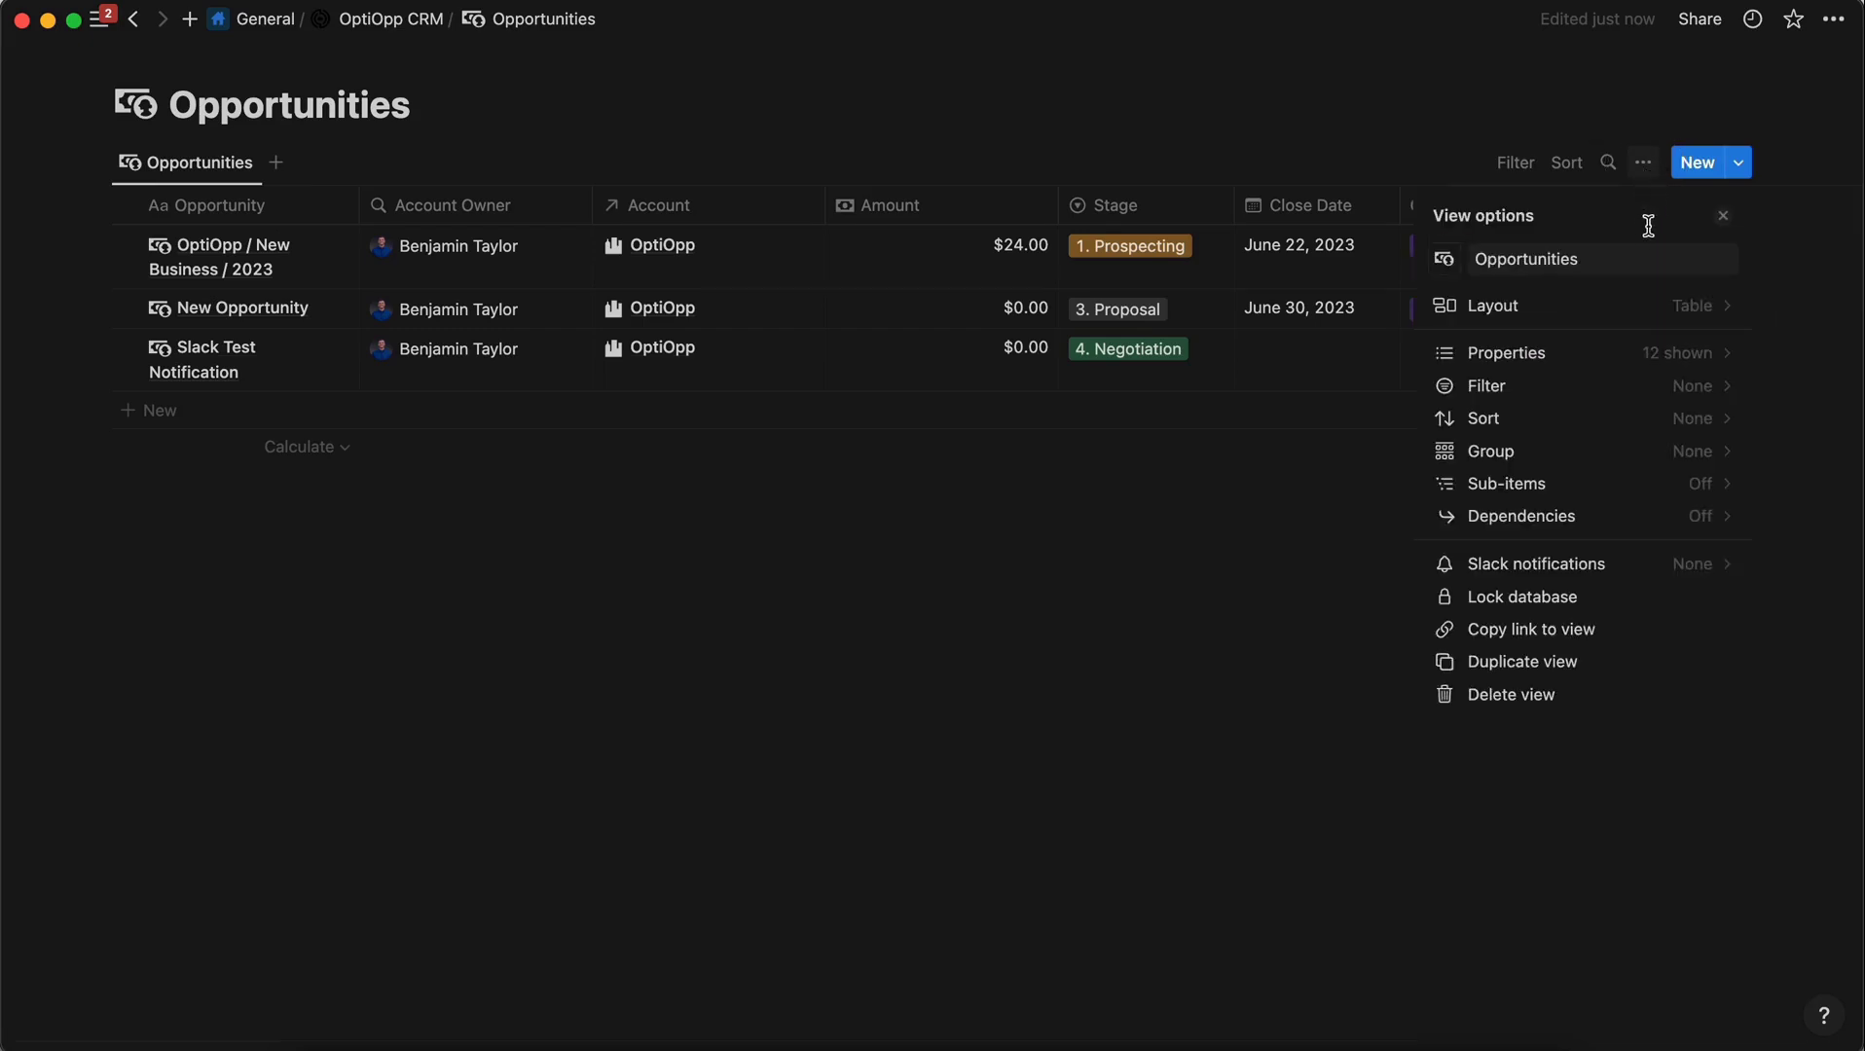
left_click(1631, 567)
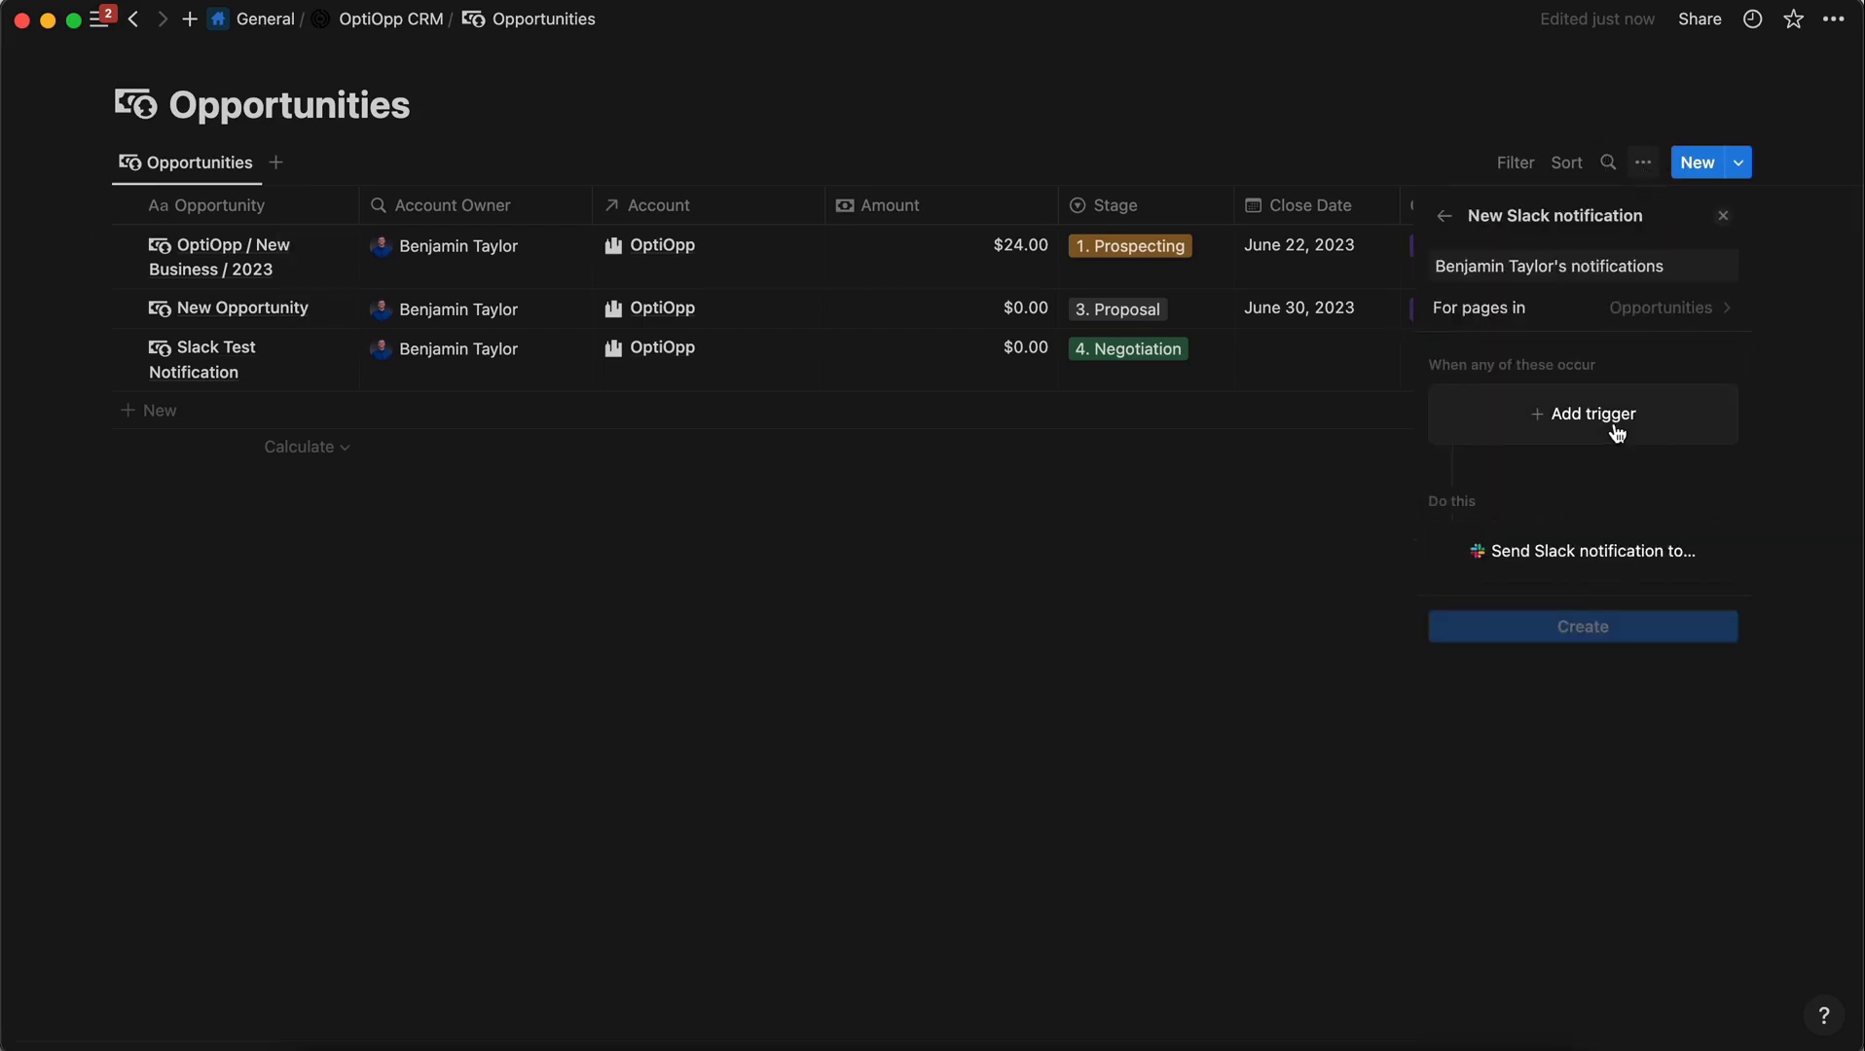
left_click(1588, 420)
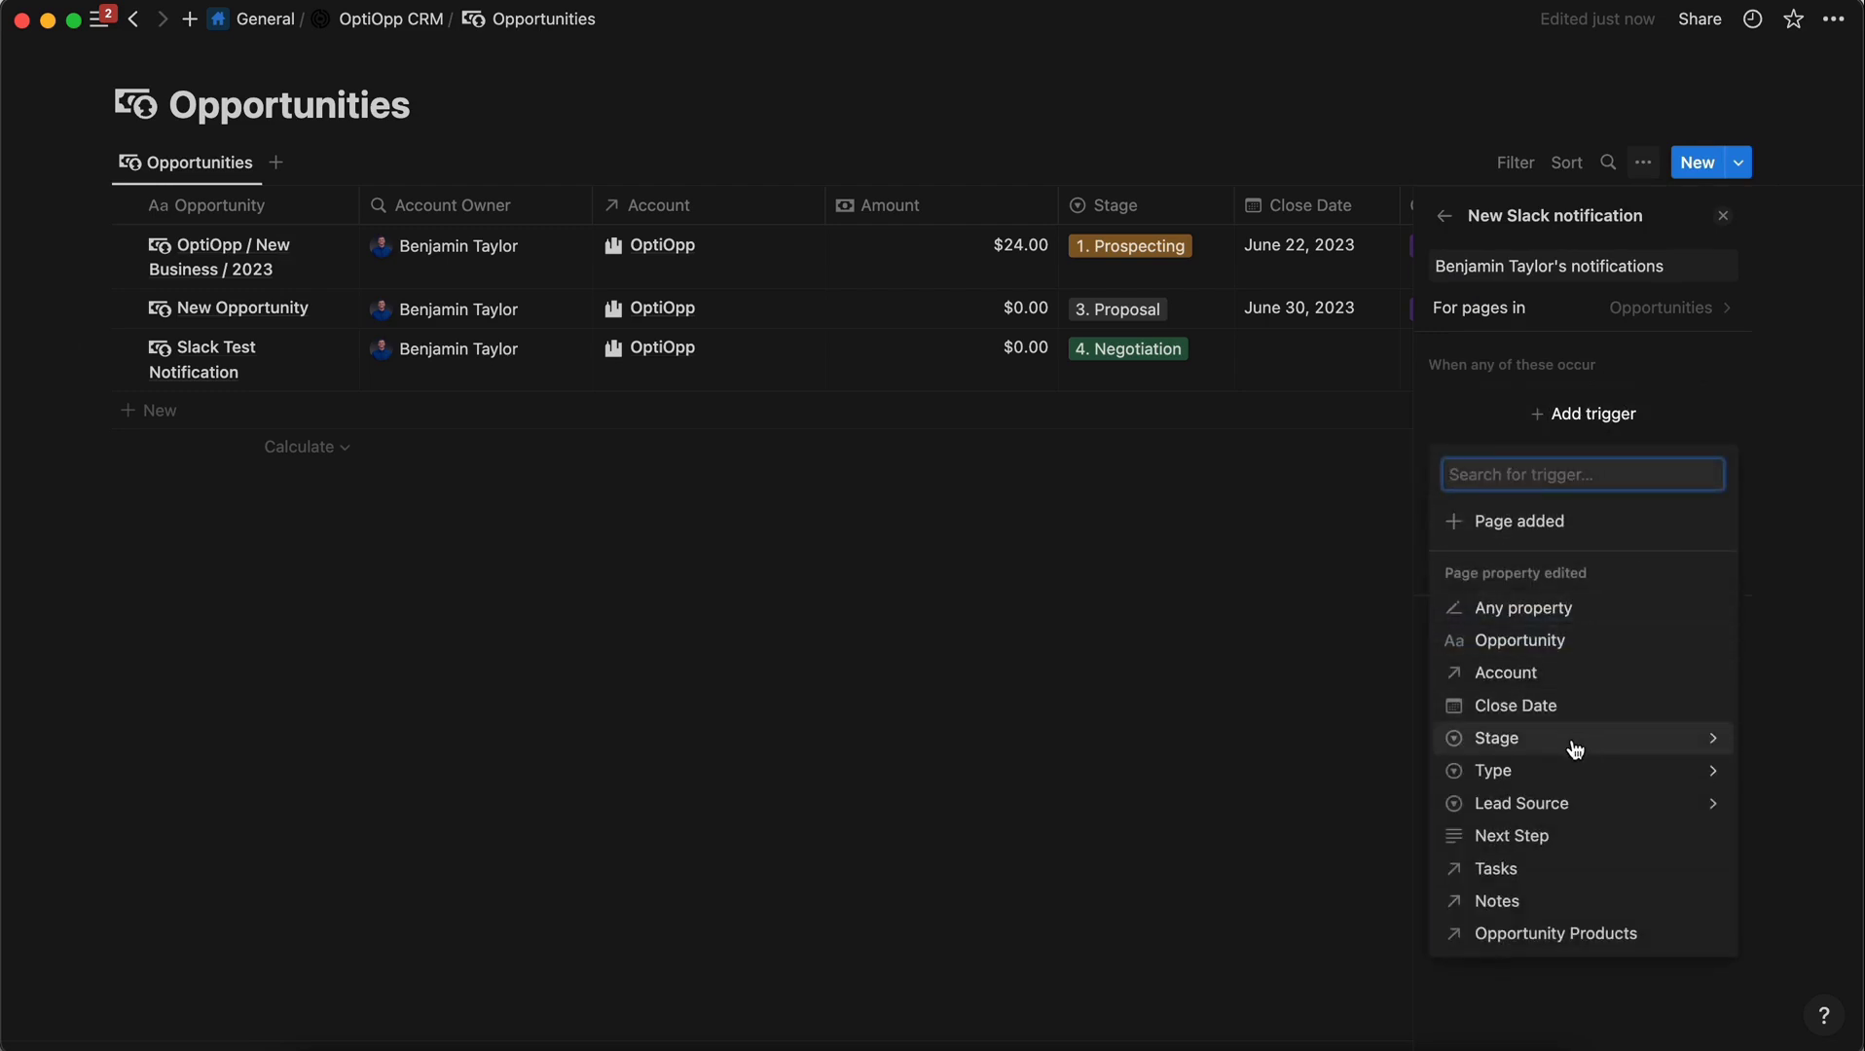
left_click(1574, 742)
left_click(1452, 578)
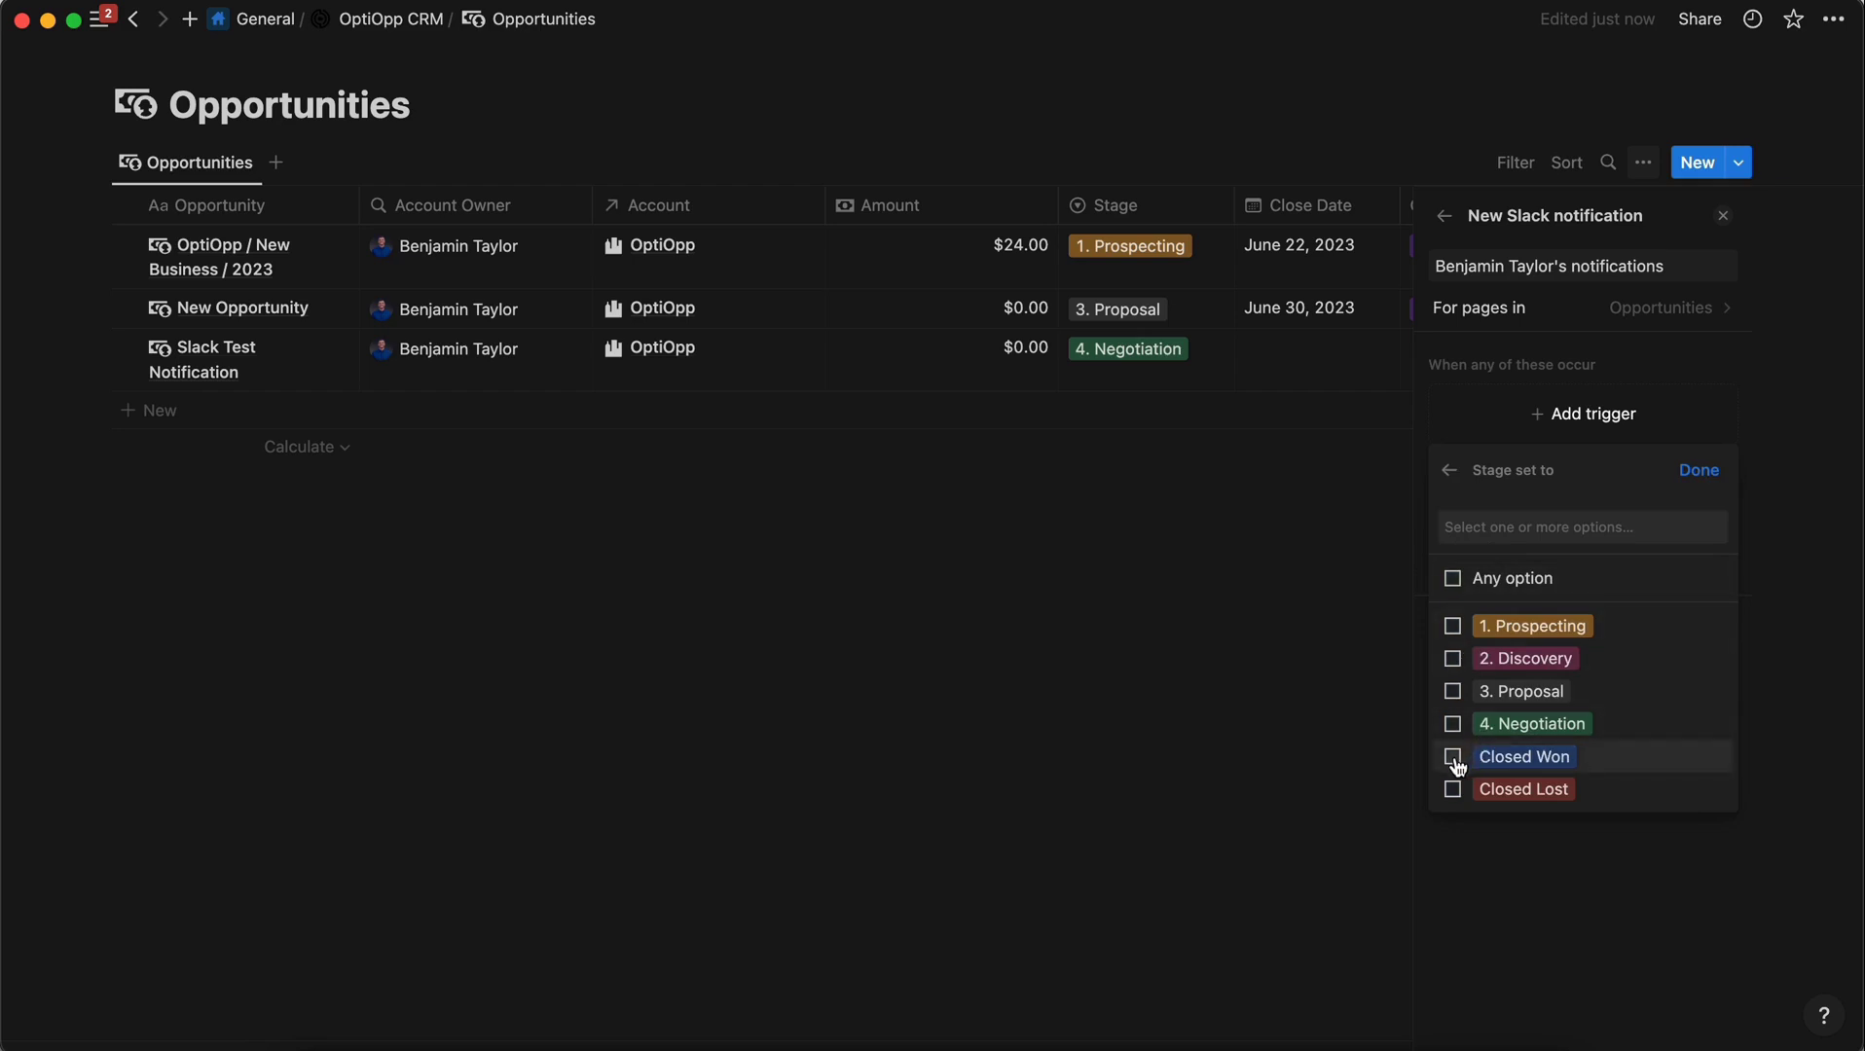
left_click(1452, 757)
left_click(1699, 470)
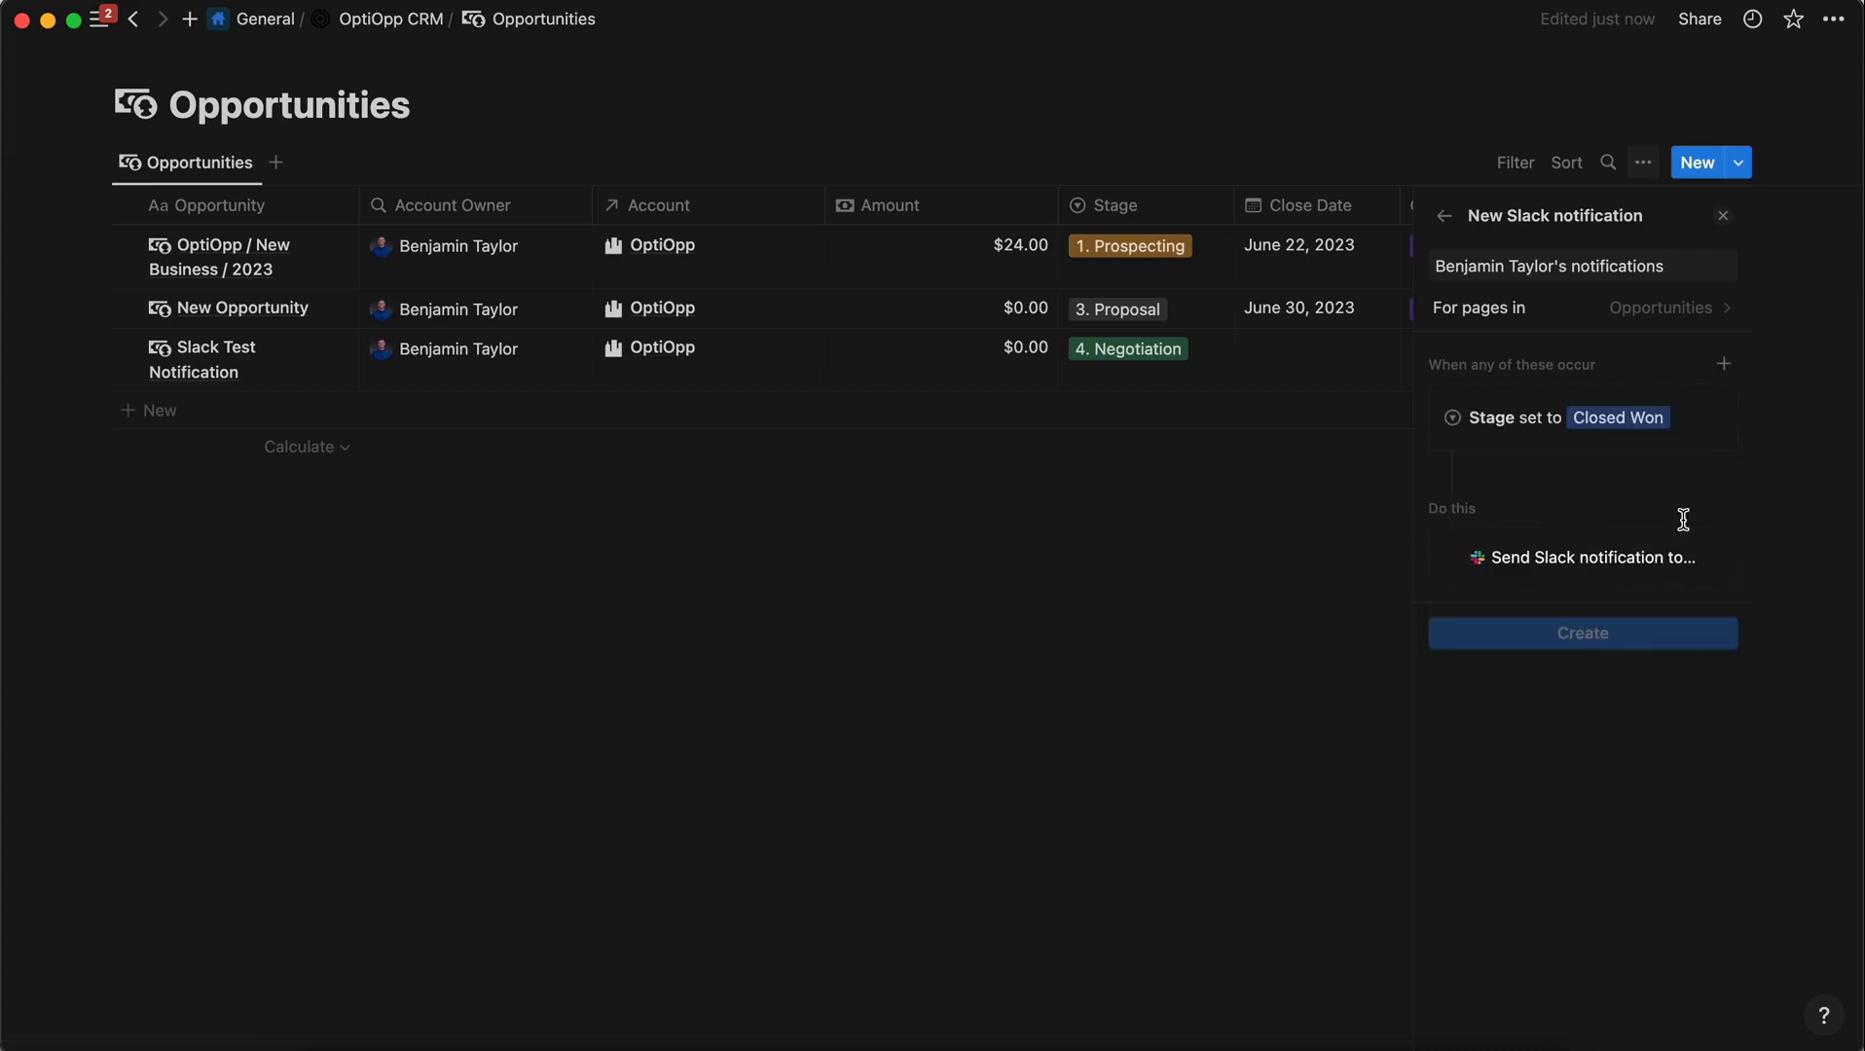
- Send the notification to the opportunity-alerts channel and create it
left_click(1609, 564)
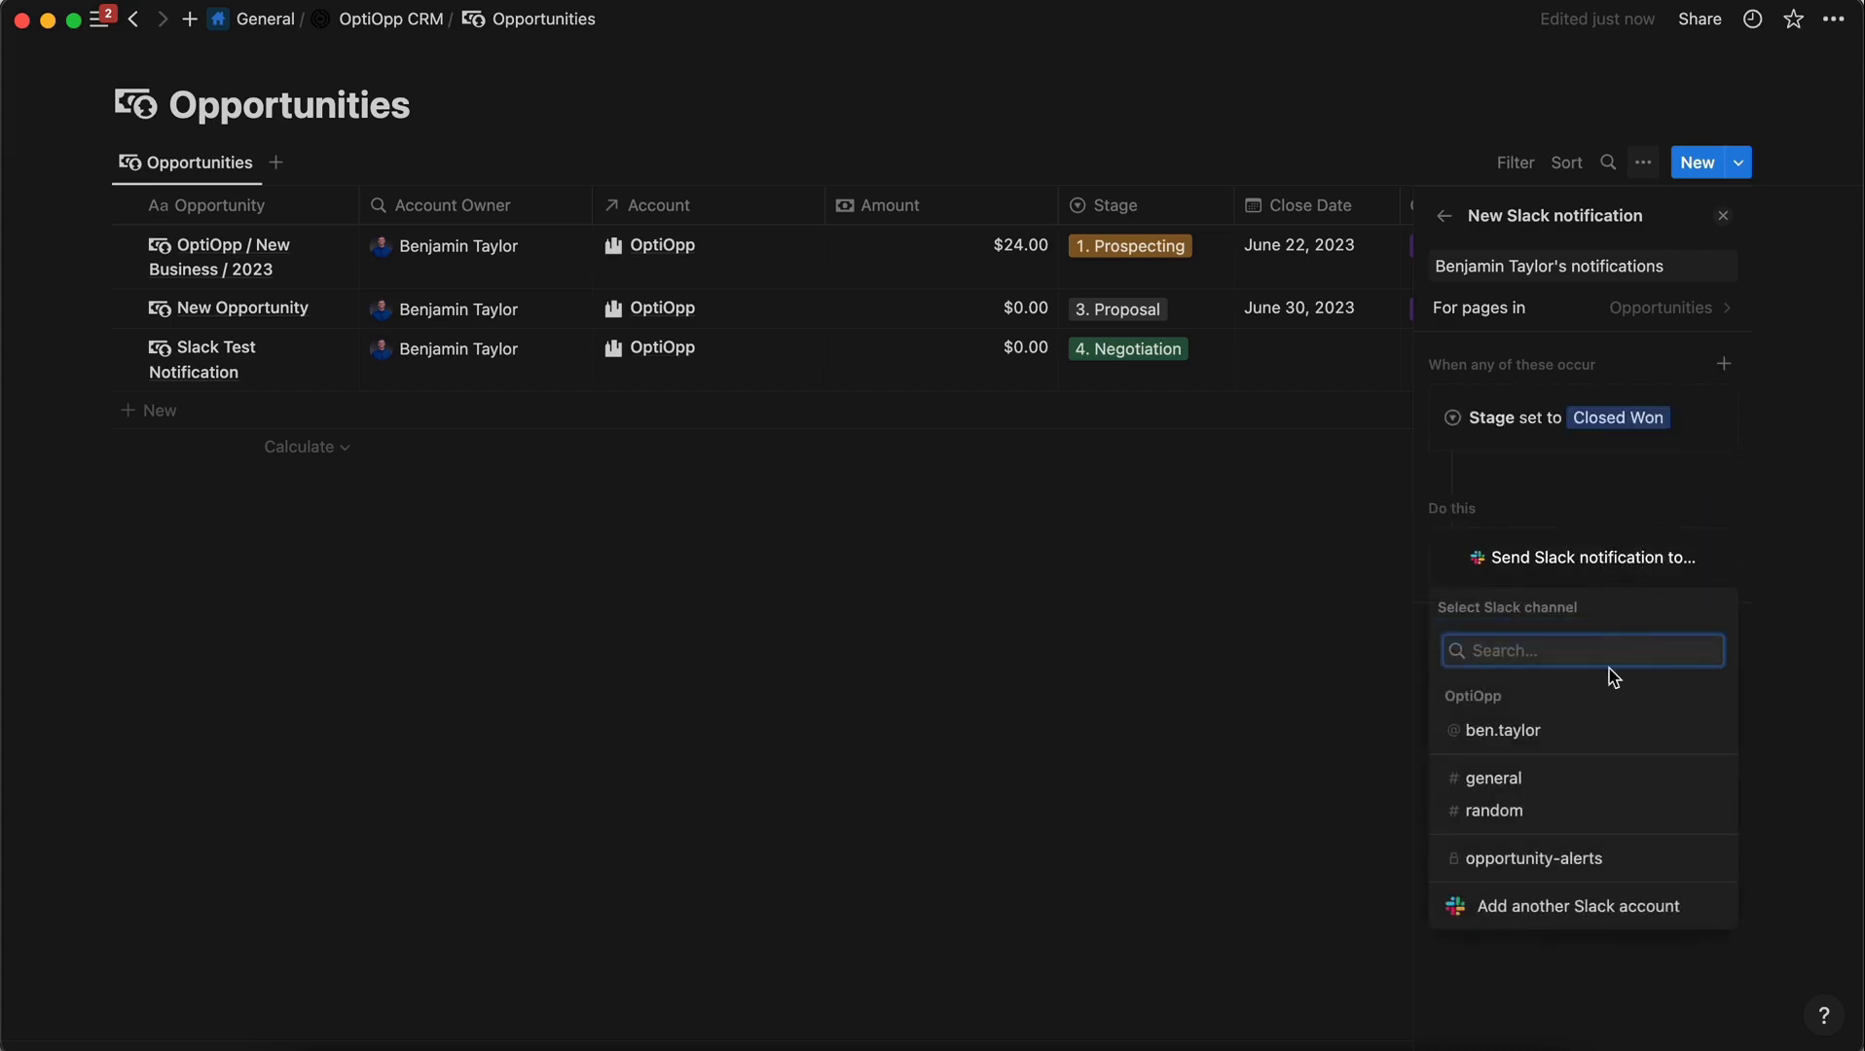
left_click(1563, 863)
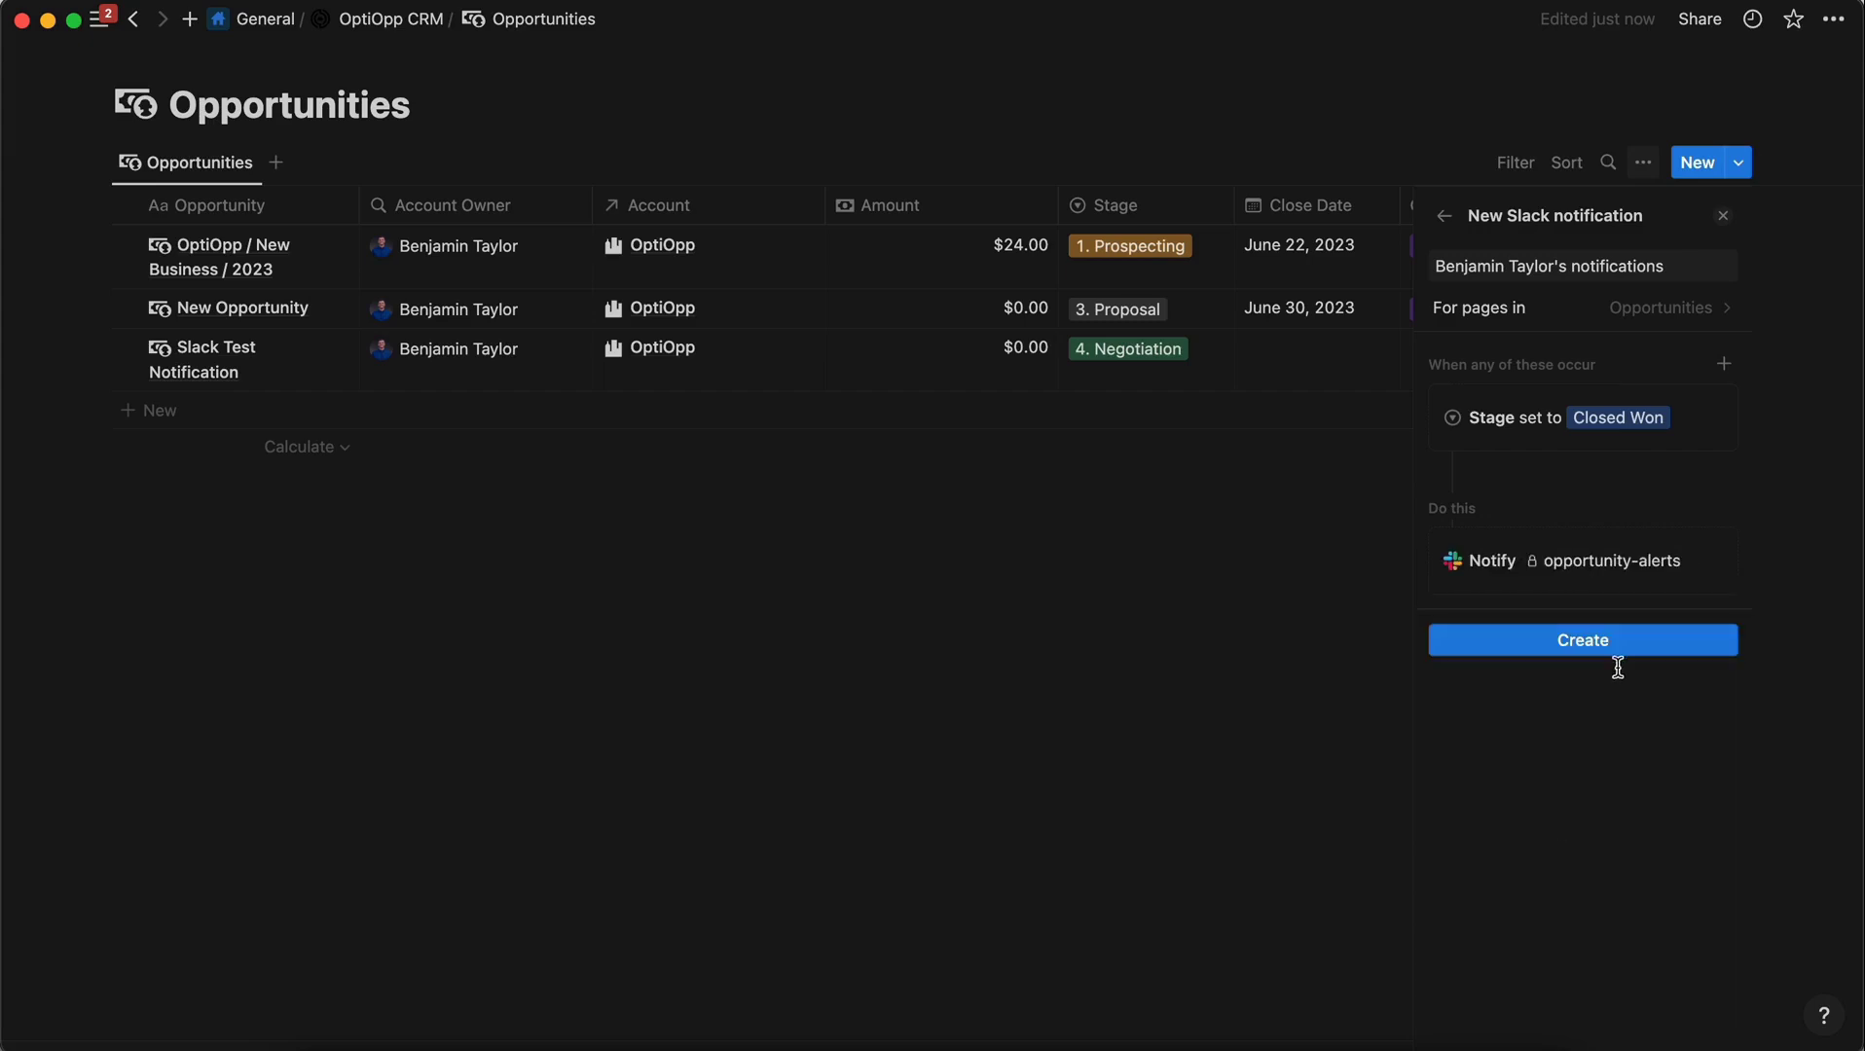
left_click(1617, 654)
- Rename the notification to Closed Won Alert, save it, and show the first opportunity's Stage options
left_click(1661, 273)
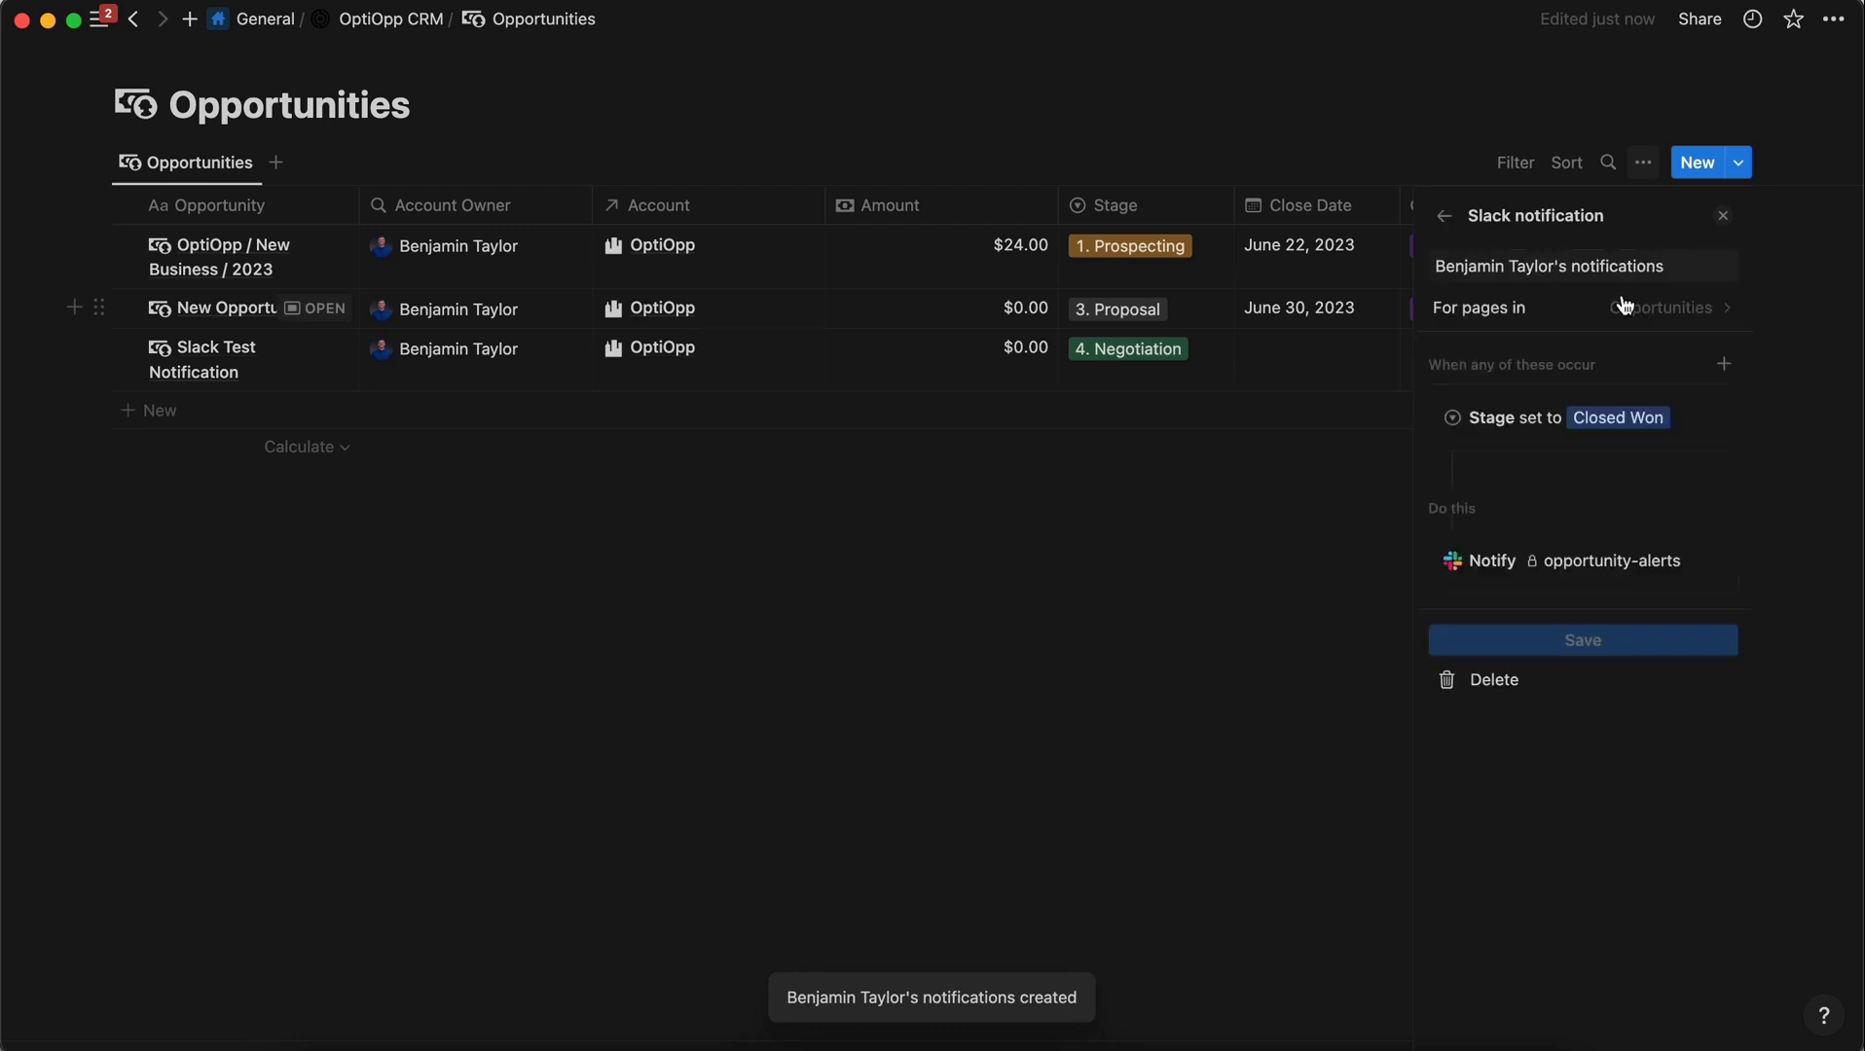
triple_click(1545, 266)
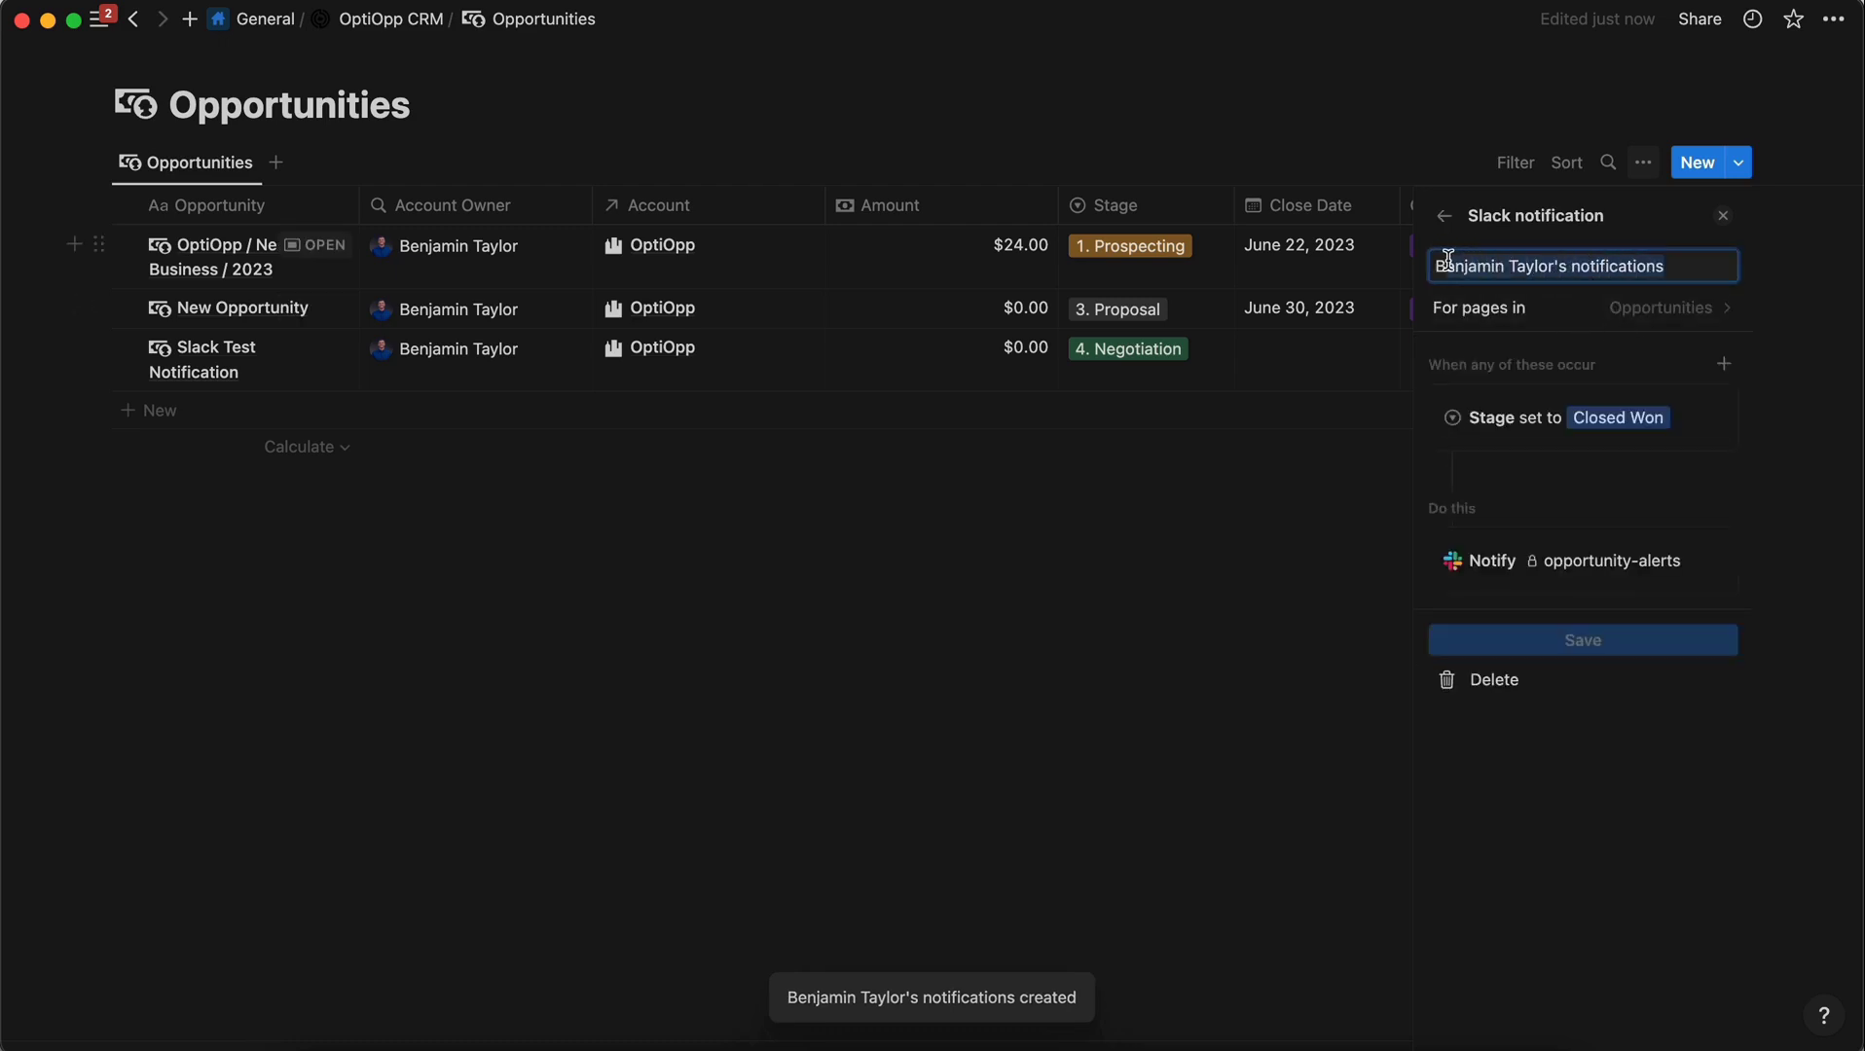
key("BackSpace")
type("O")
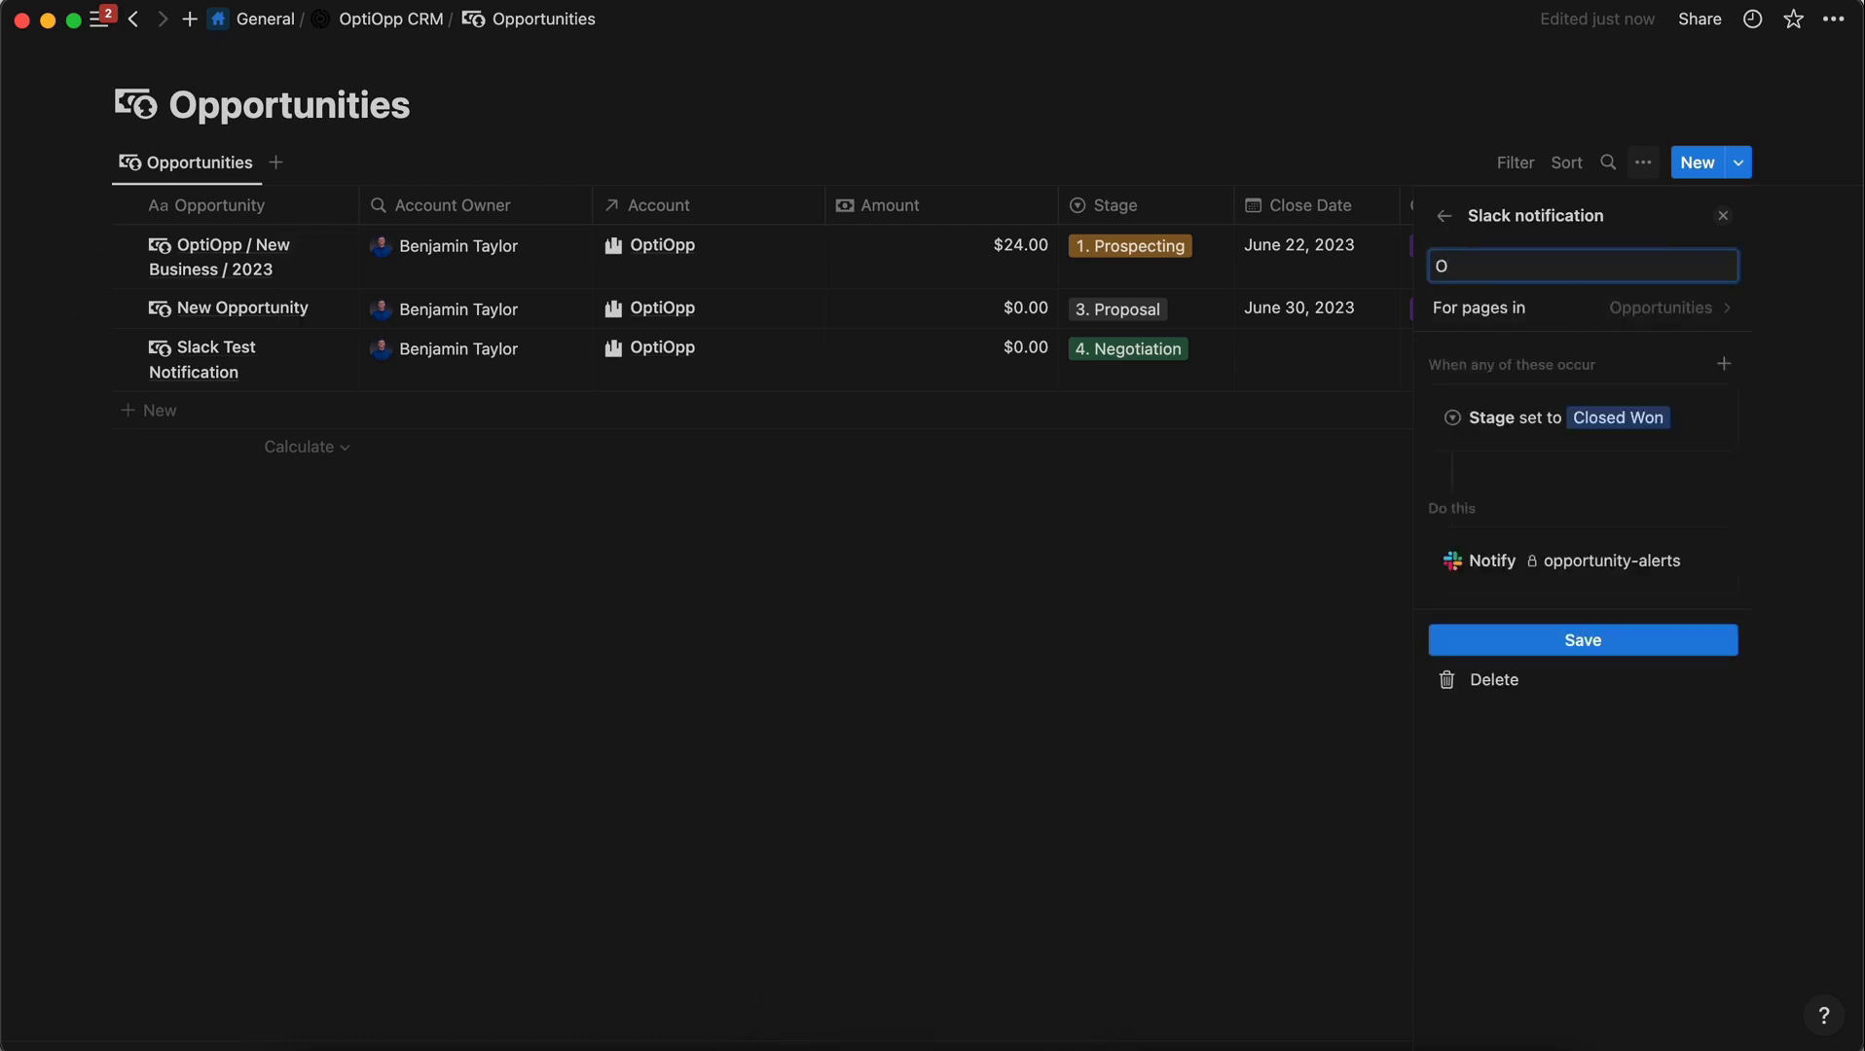
key("BackSpace")
type("Closed Wo")
type("n Alert")
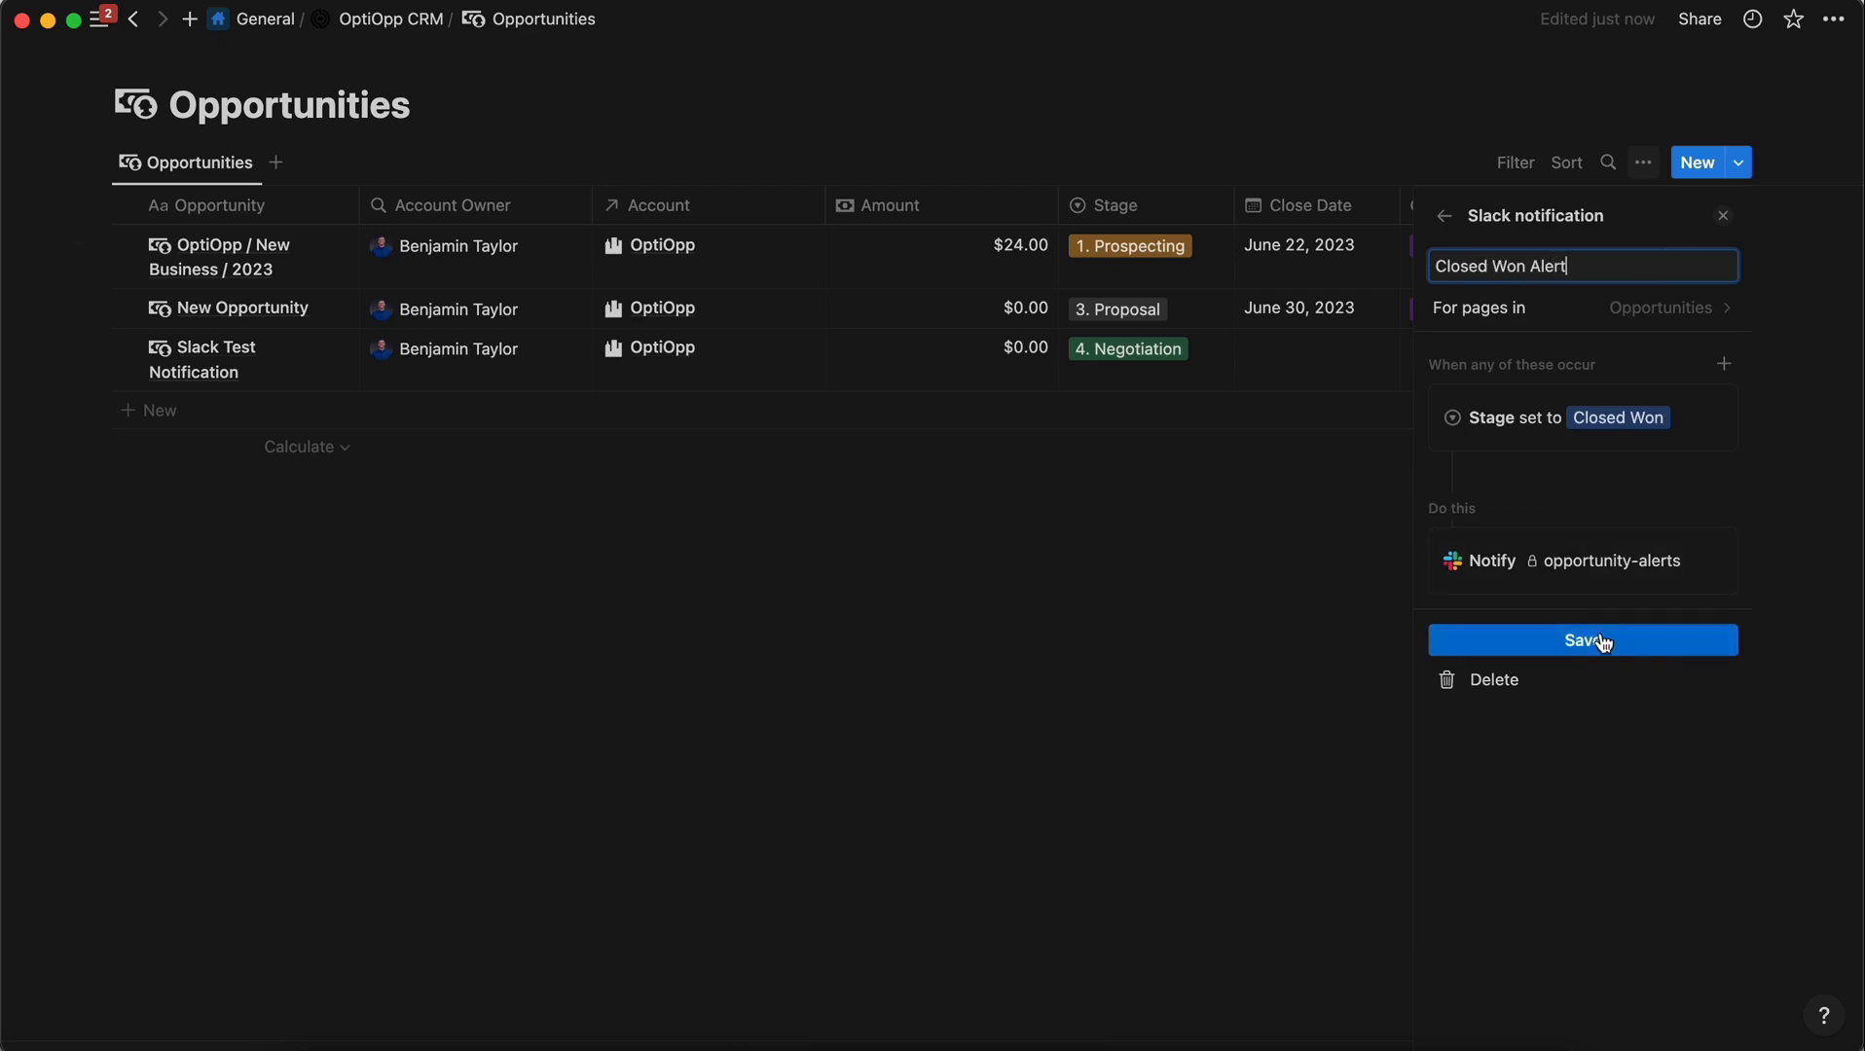
left_click(1600, 642)
left_click(1182, 490)
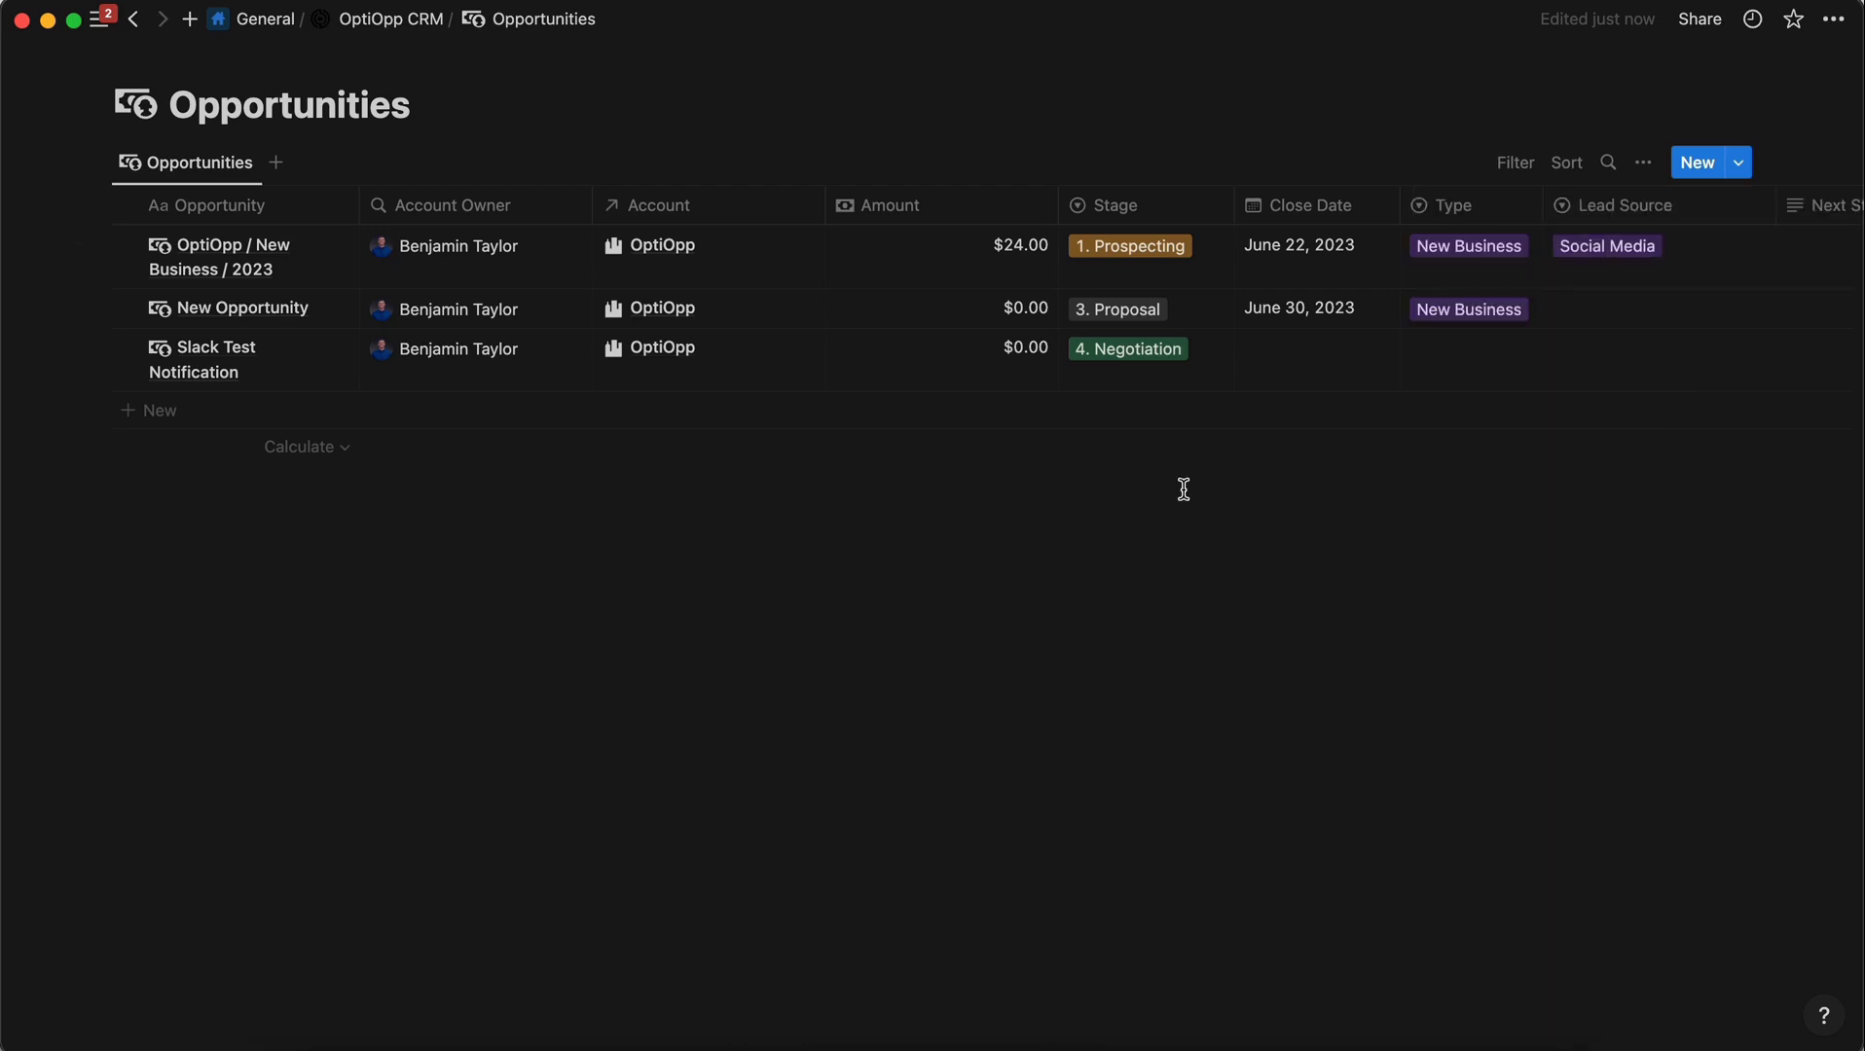
left_click(1147, 256)
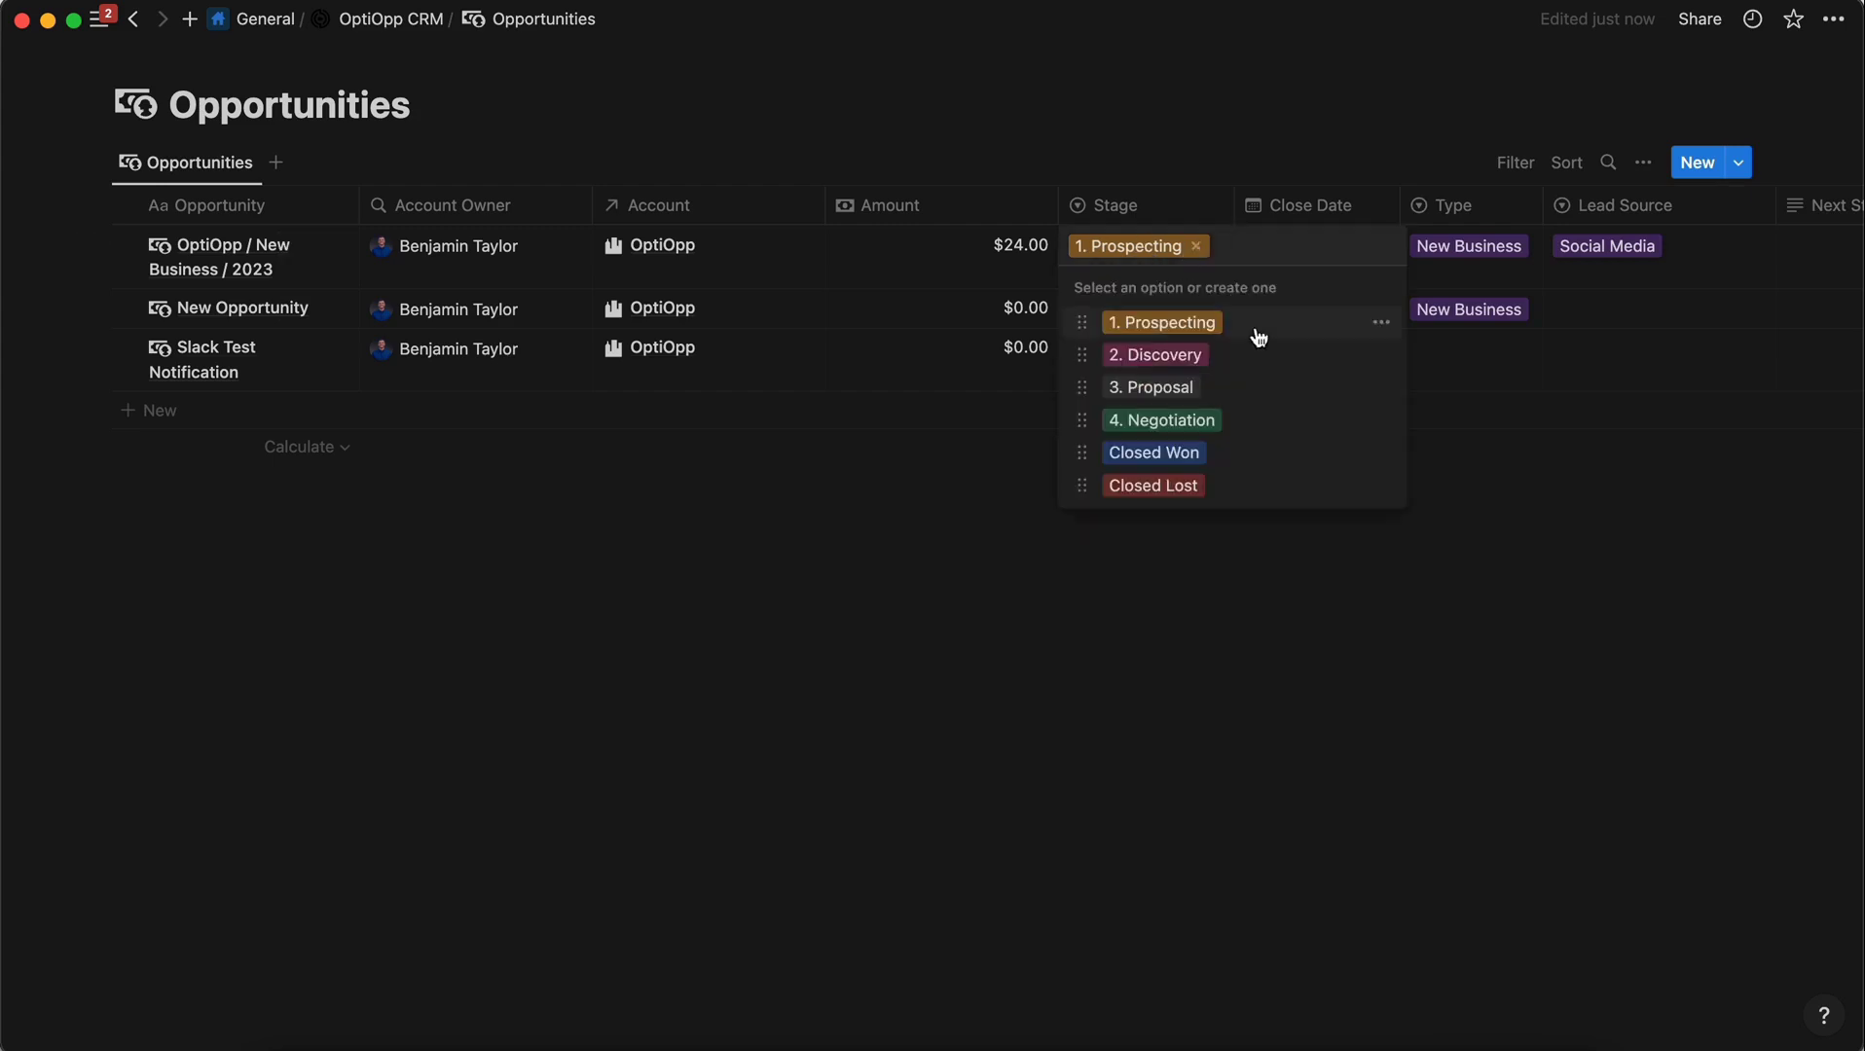